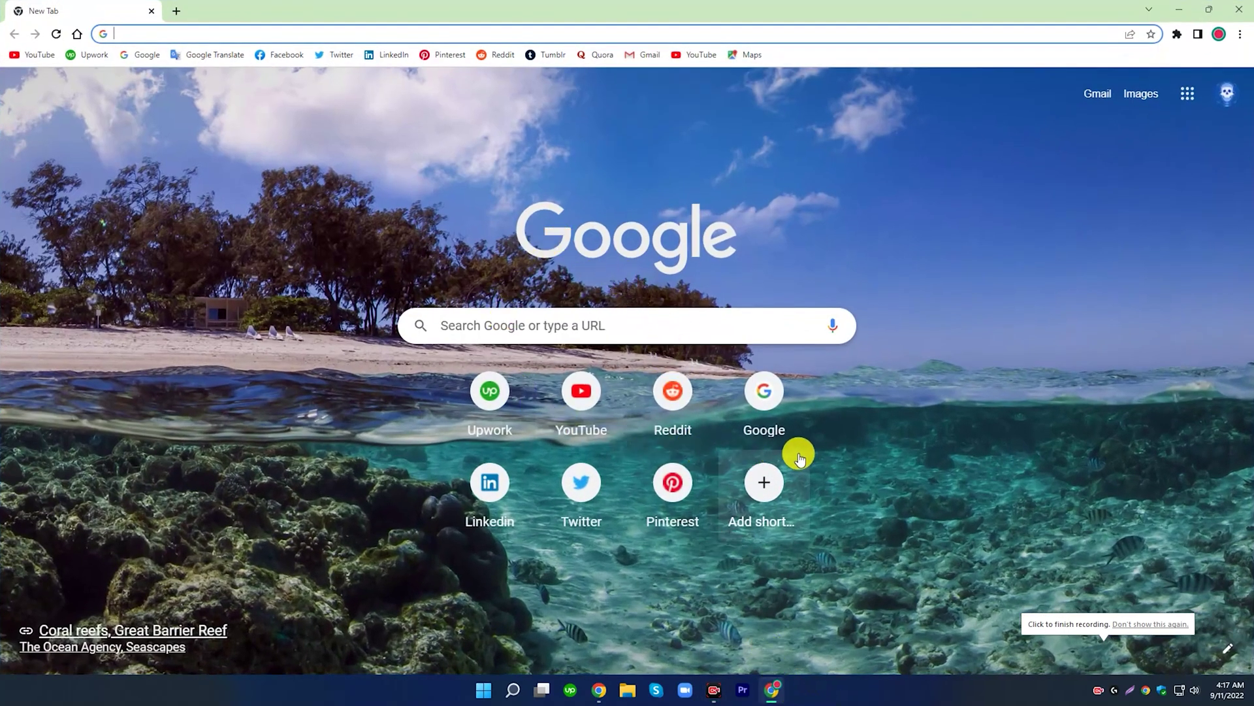
Search Google for 'advanced systemcare' from the New Tab page's Google shortcut, fixing typos
left_click(767, 420)
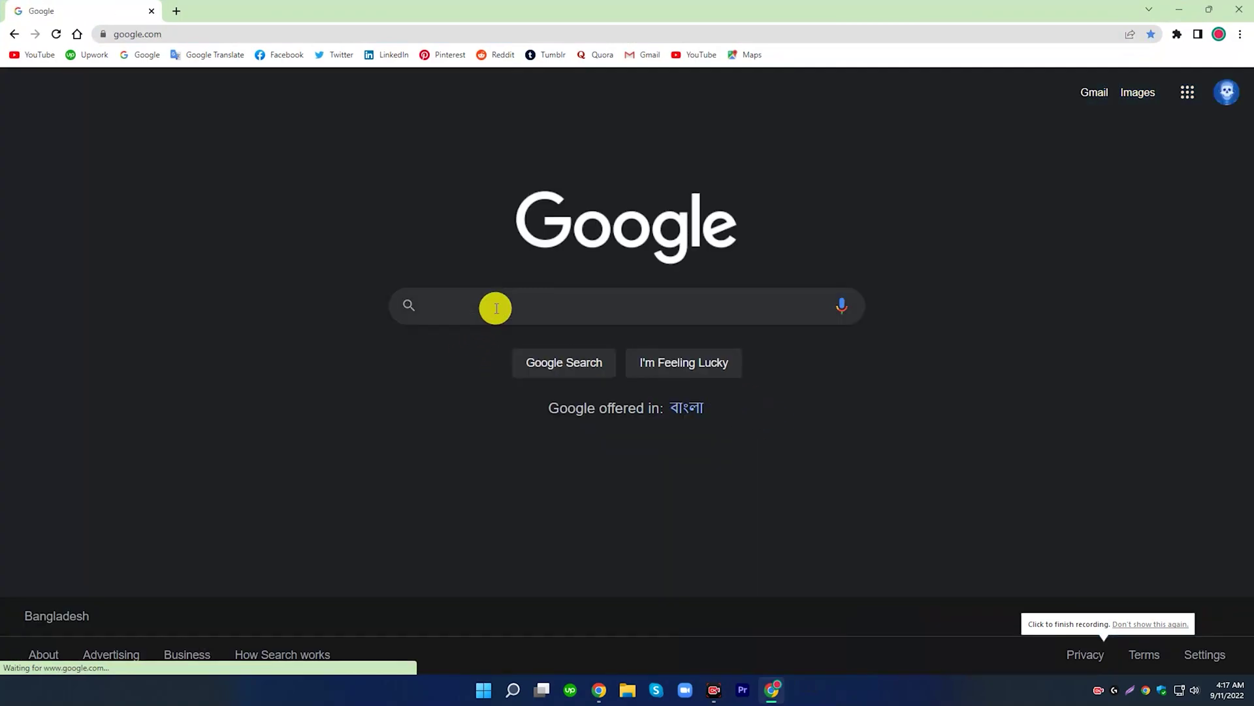
left_click(511, 301)
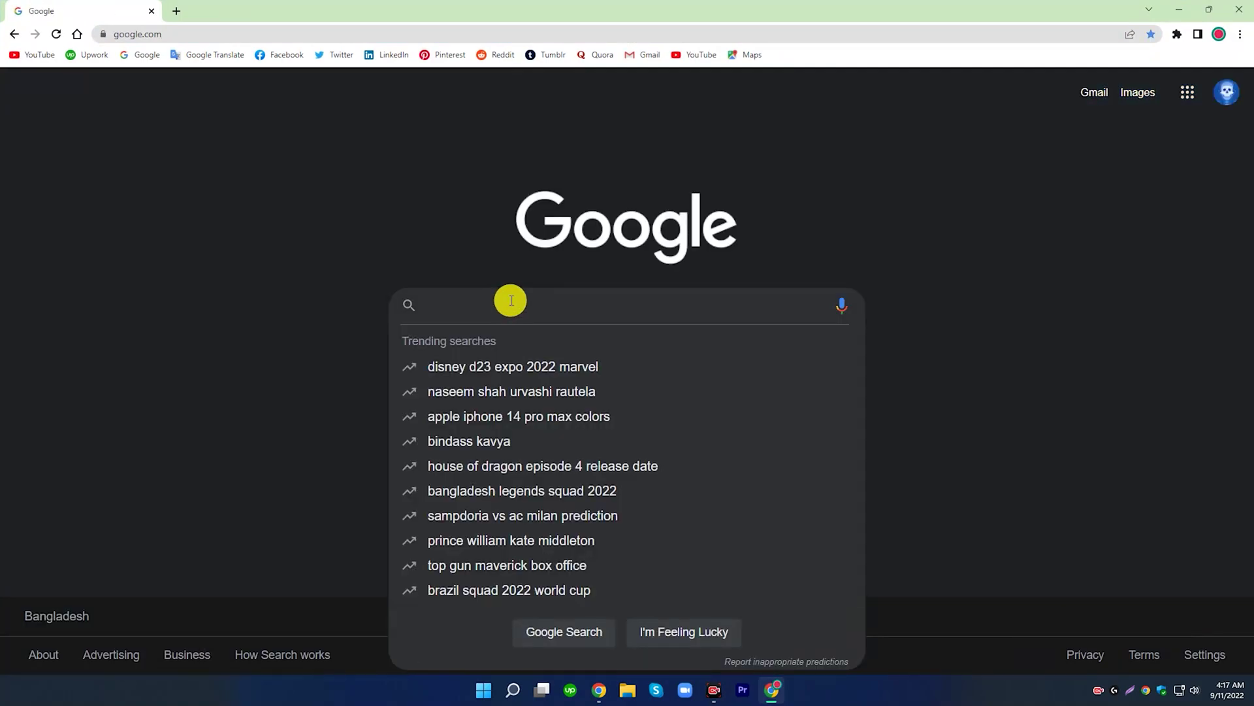
type("adv")
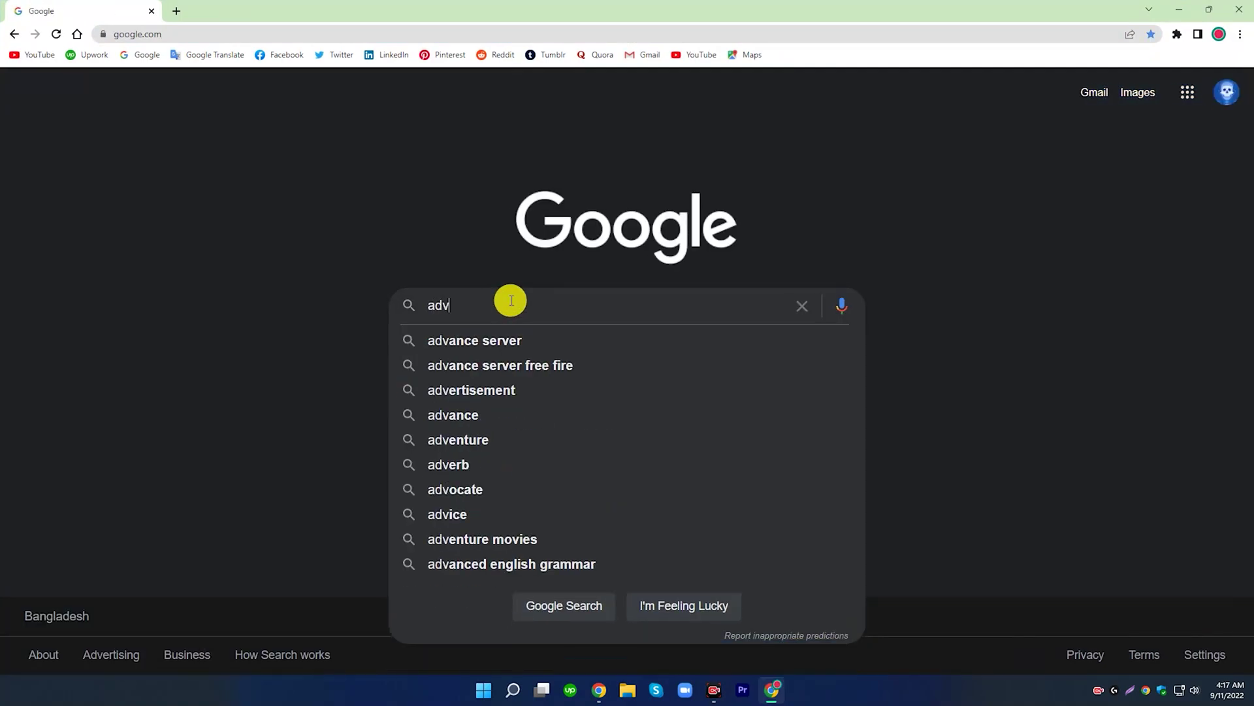
type("acend")
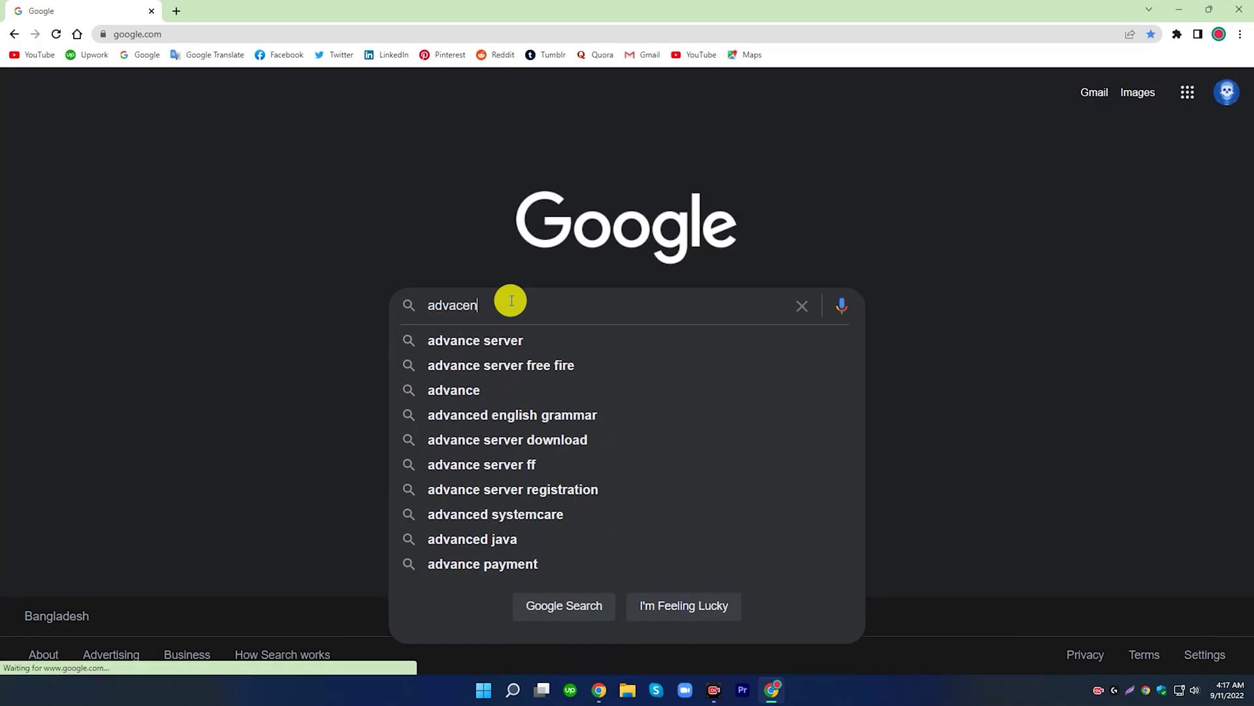
key("BackSpace")
key("BackSpace")
key("BackSpace")
key("BackSpace")
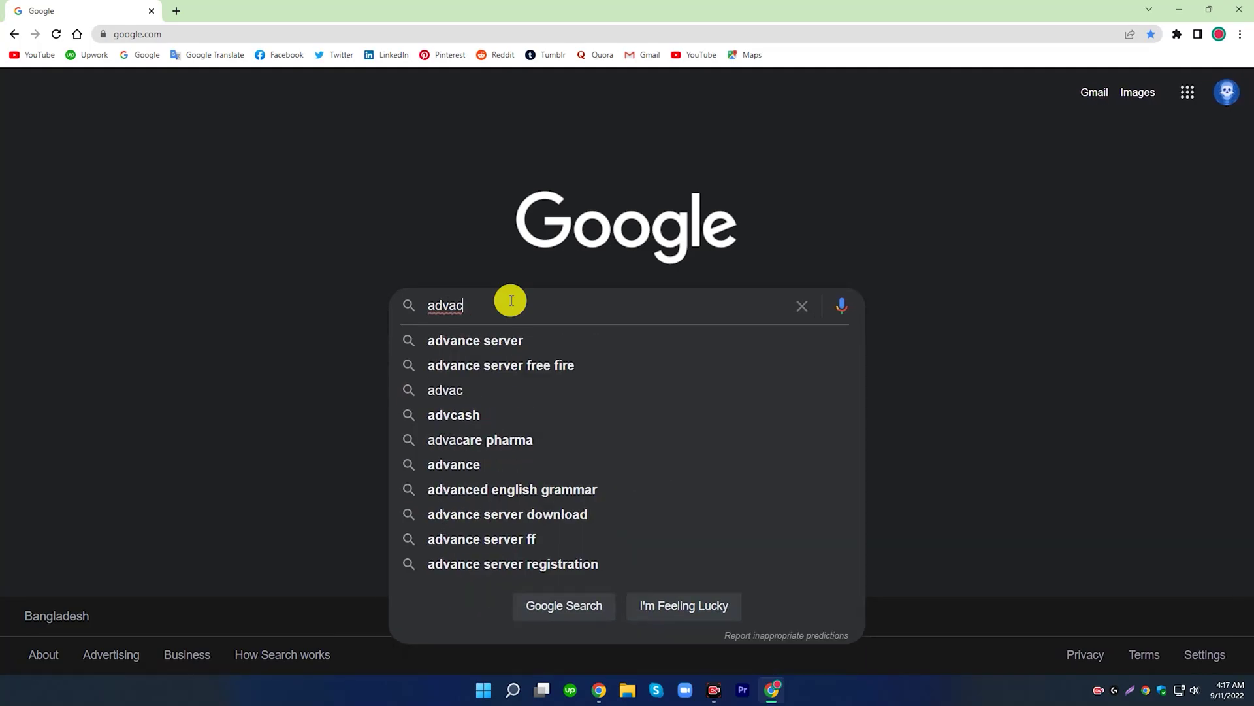
type("nc")
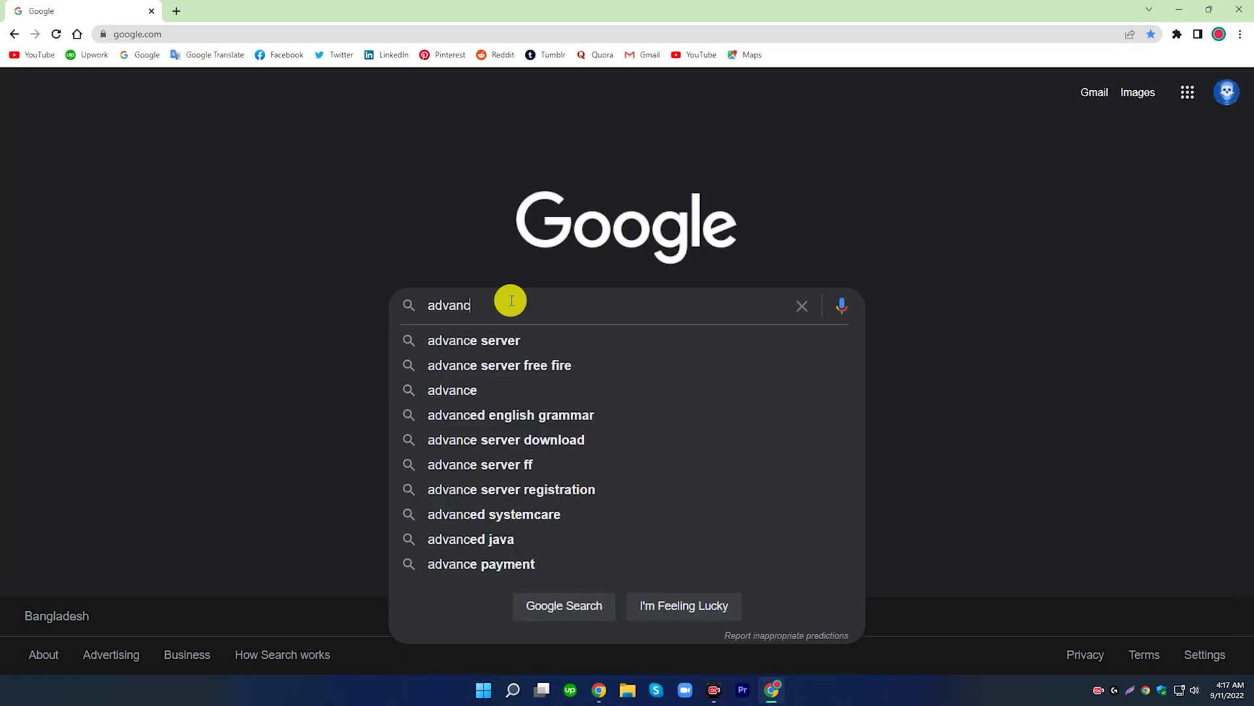
type("ed system")
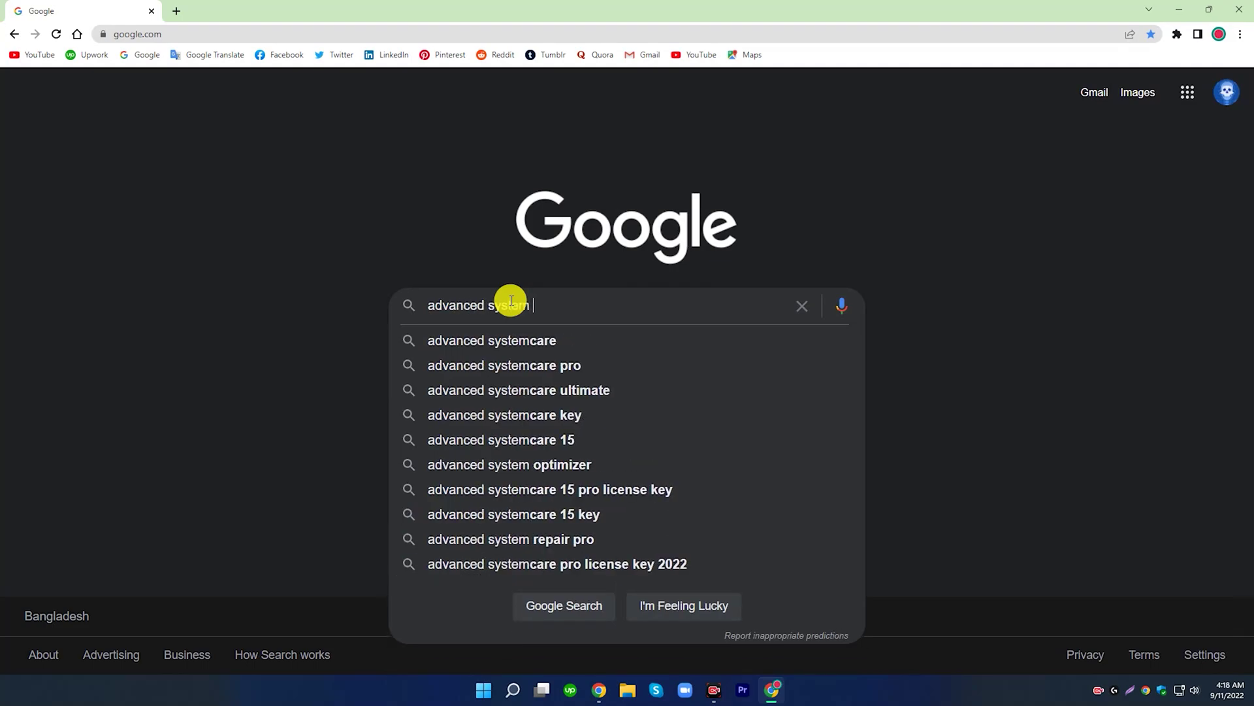
key("BackSpace")
type("care")
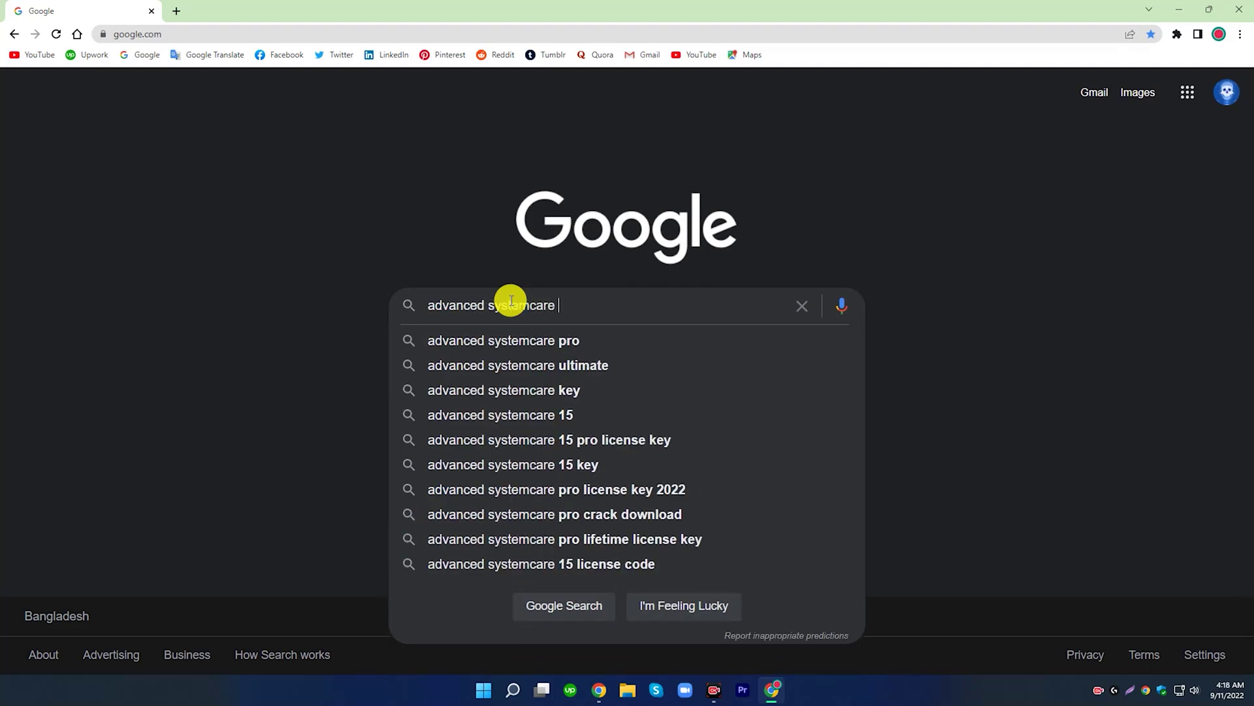
key("Return")
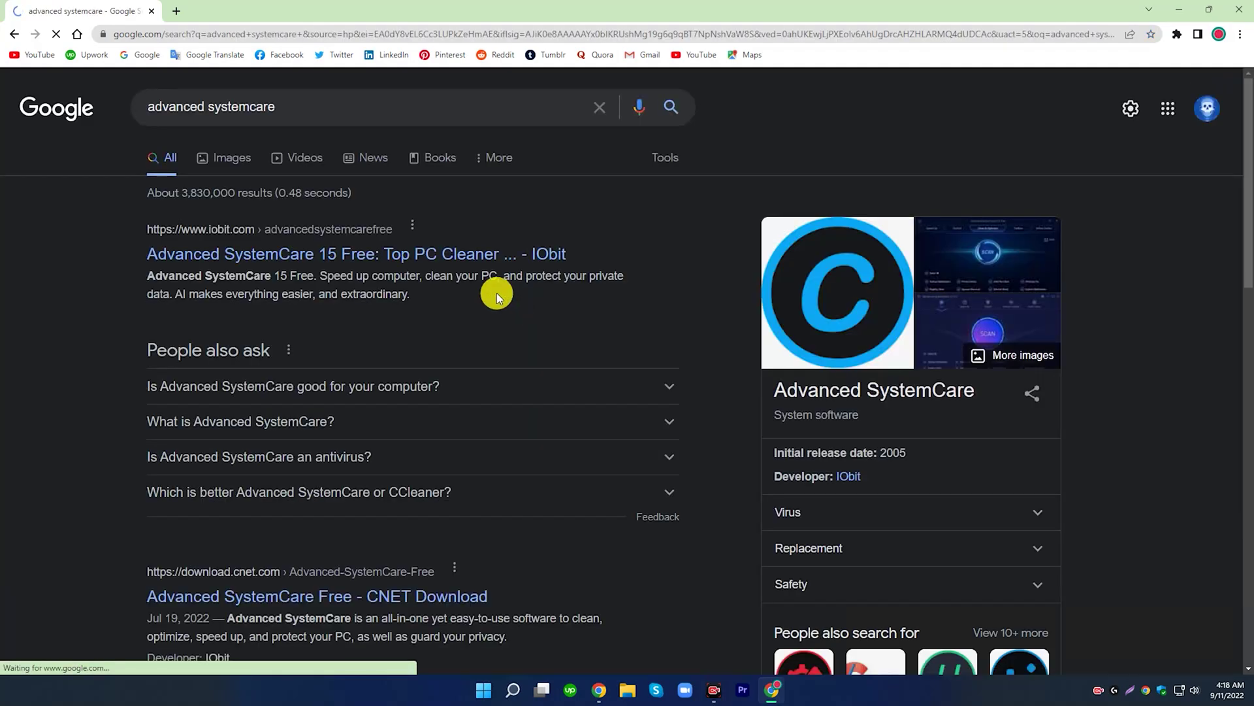
Download Advanced SystemCare 15 Free from the first IObit result, then minimize Chrome
left_click(333, 253)
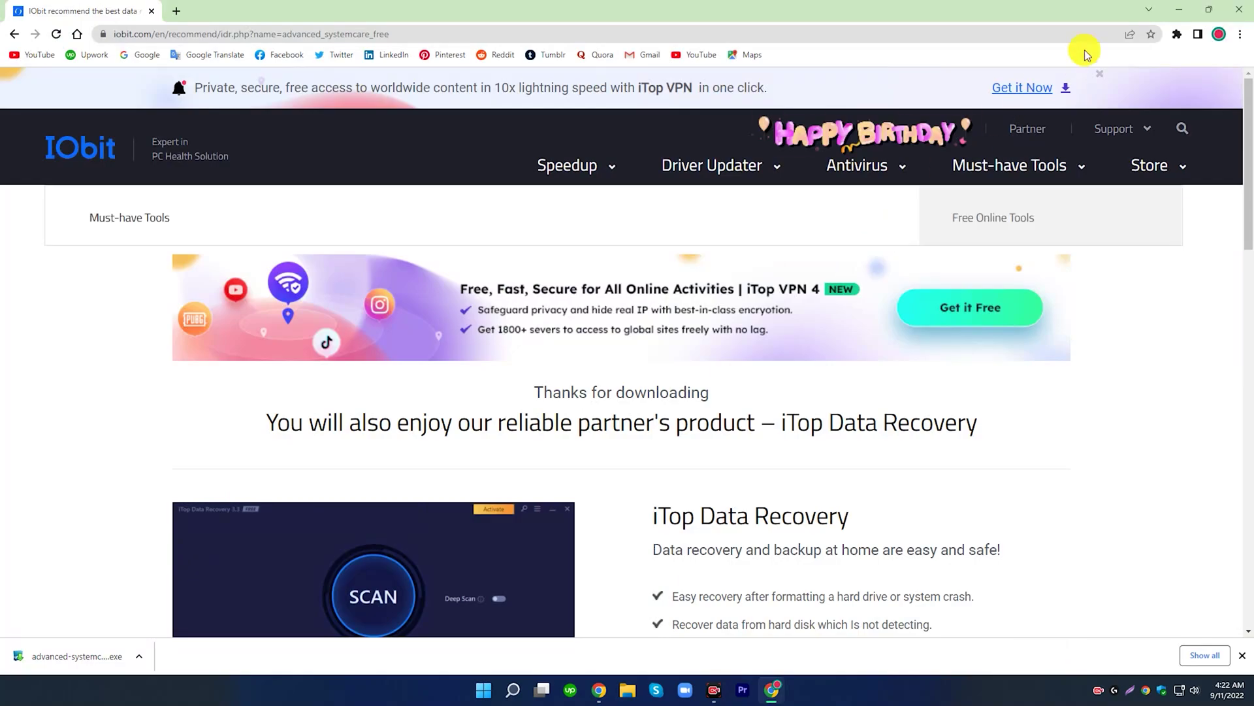
left_click(1180, 9)
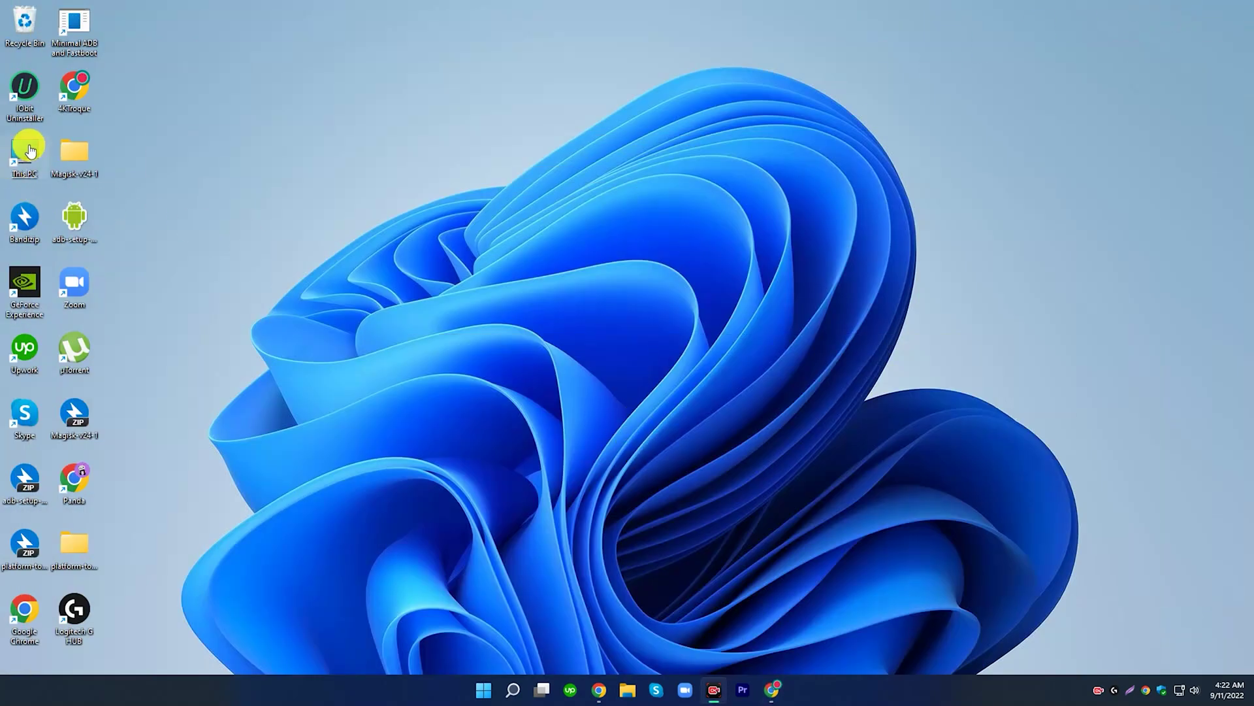
Run the advanced-systemcare-setup installer from This PC's Downloads folder, then close the window
double_click(29, 150)
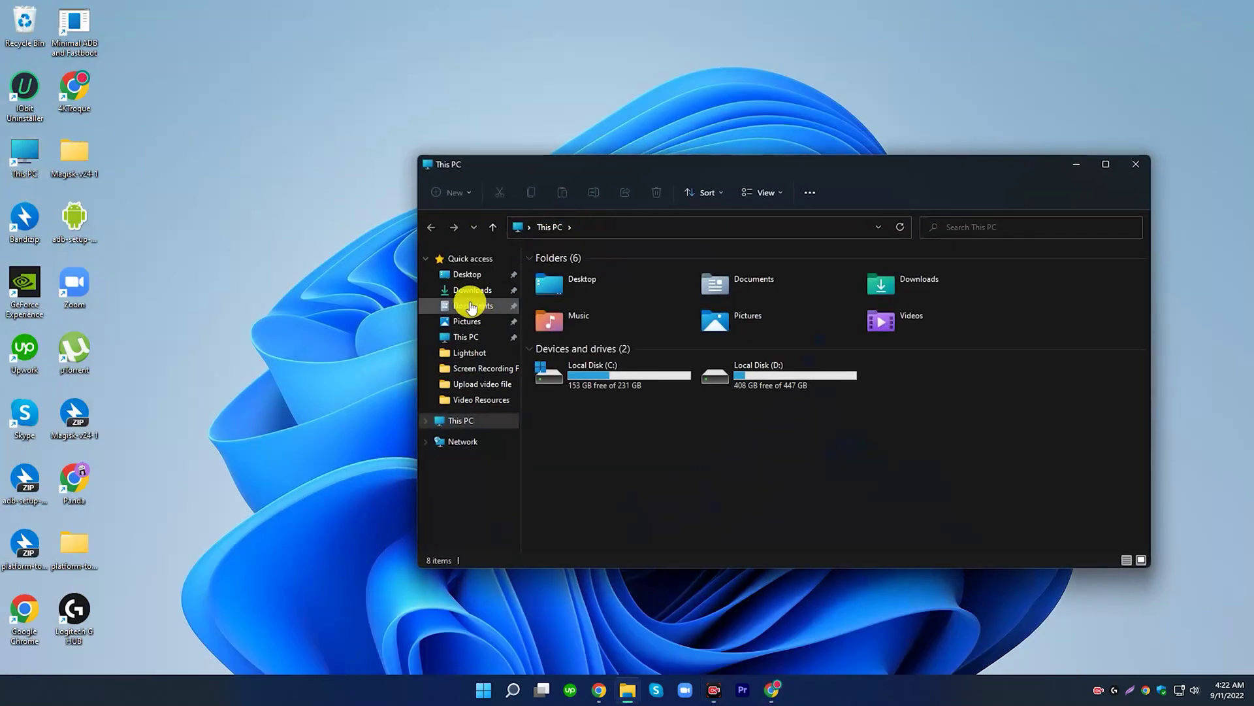
left_click(472, 290)
right_click(566, 297)
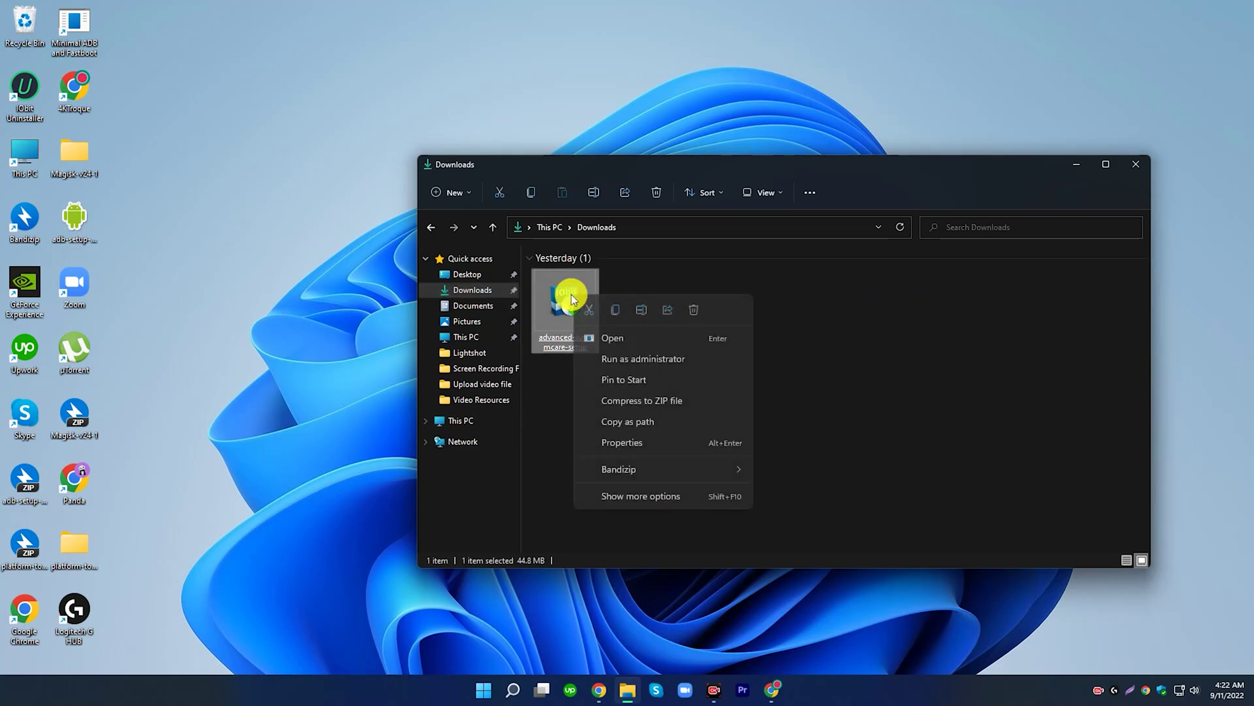
left_click(637, 339)
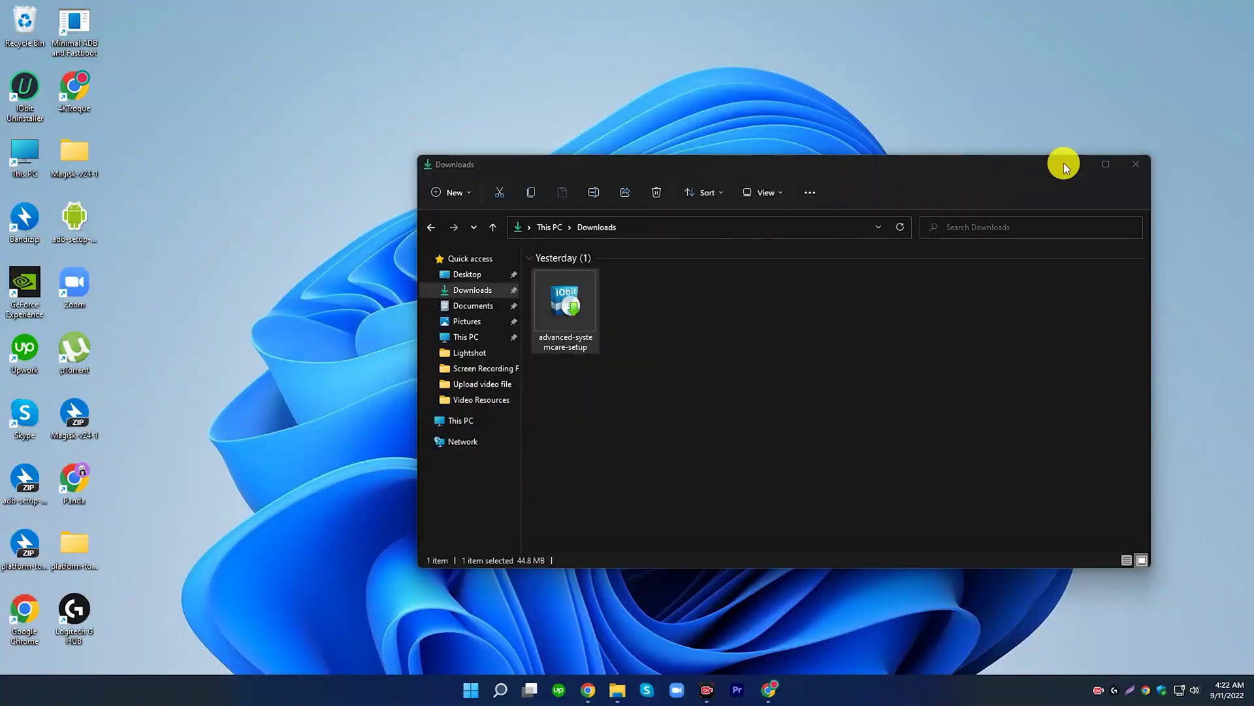
left_click(1137, 164)
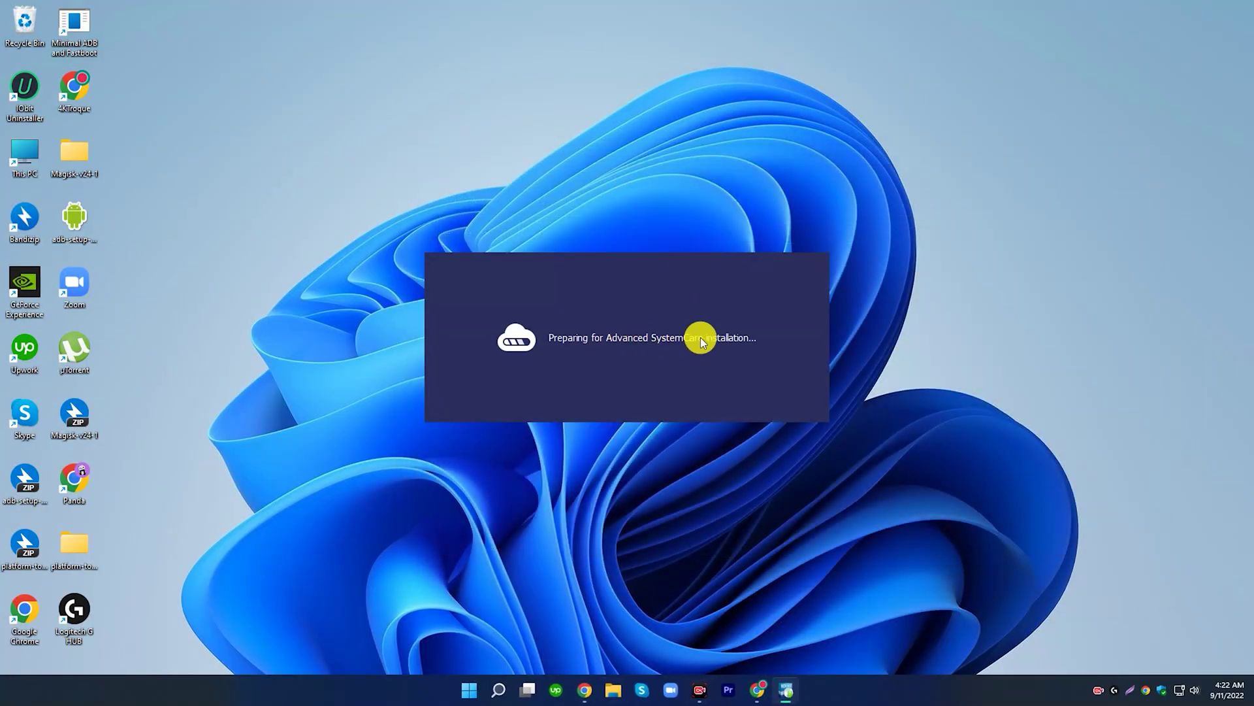
Install Advanced SystemCare, answering 'No, thanks' to DualSafe and iTop VPN, and launch it
left_click(629, 402)
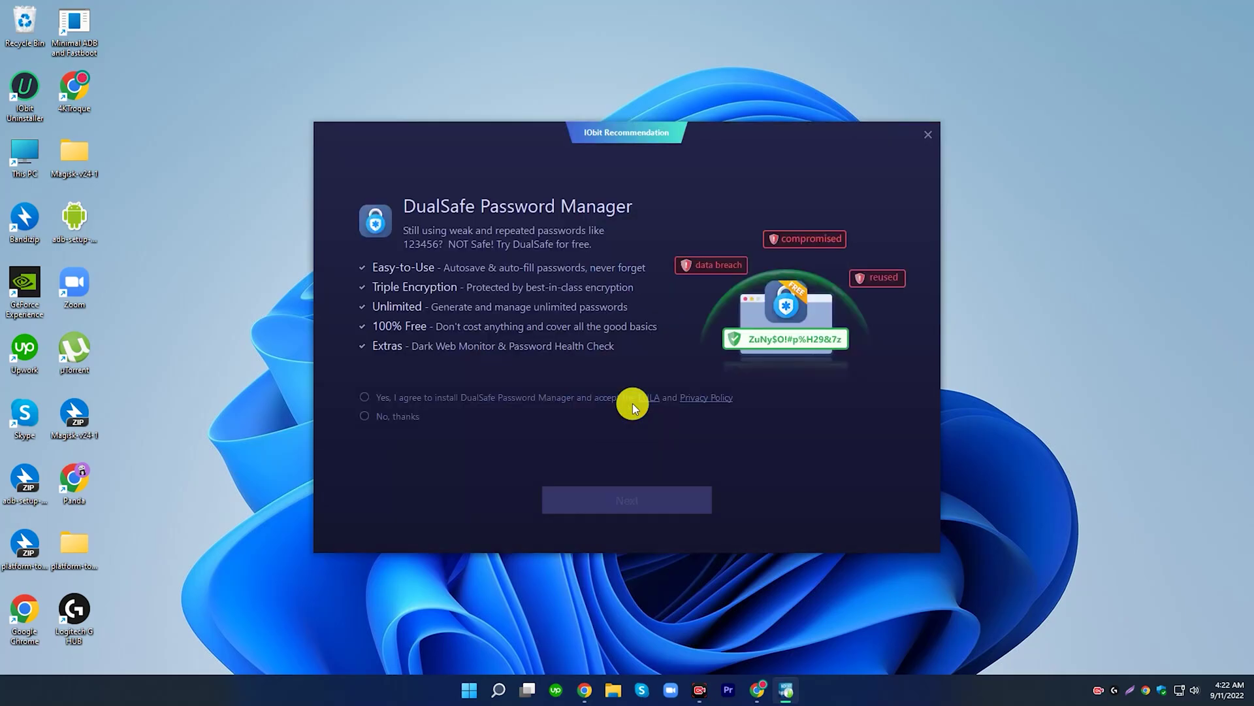
left_click(384, 416)
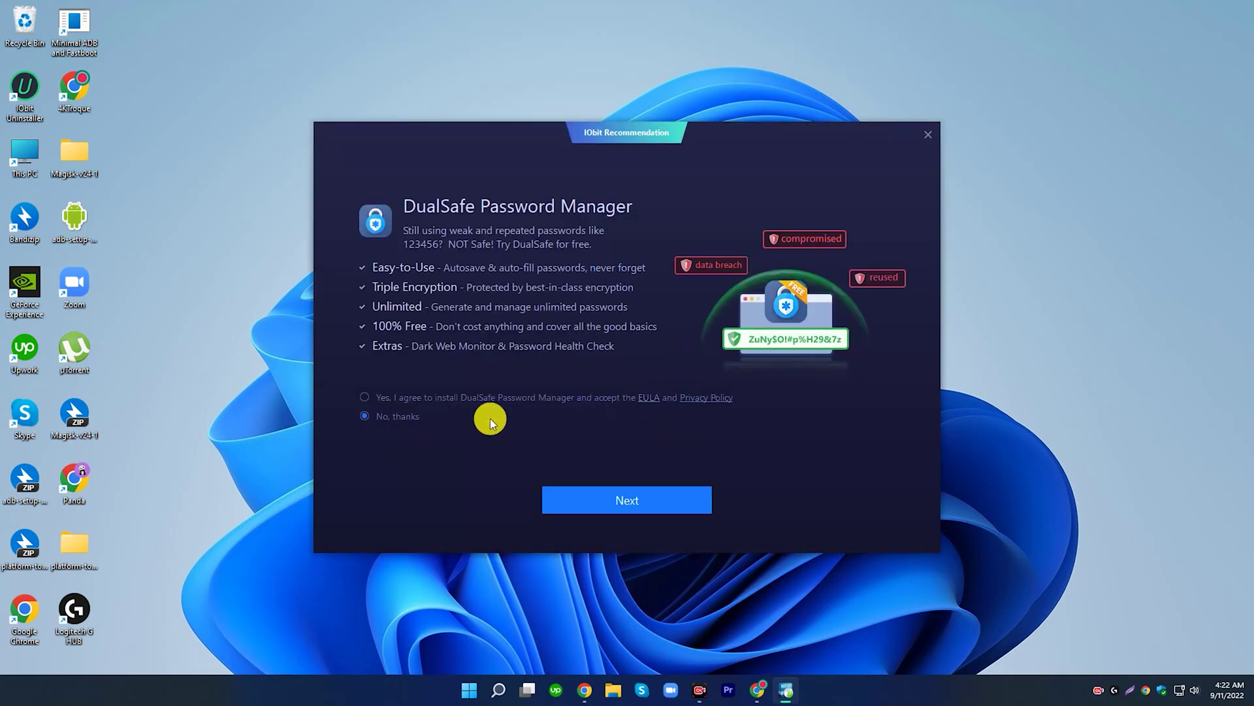
left_click(636, 503)
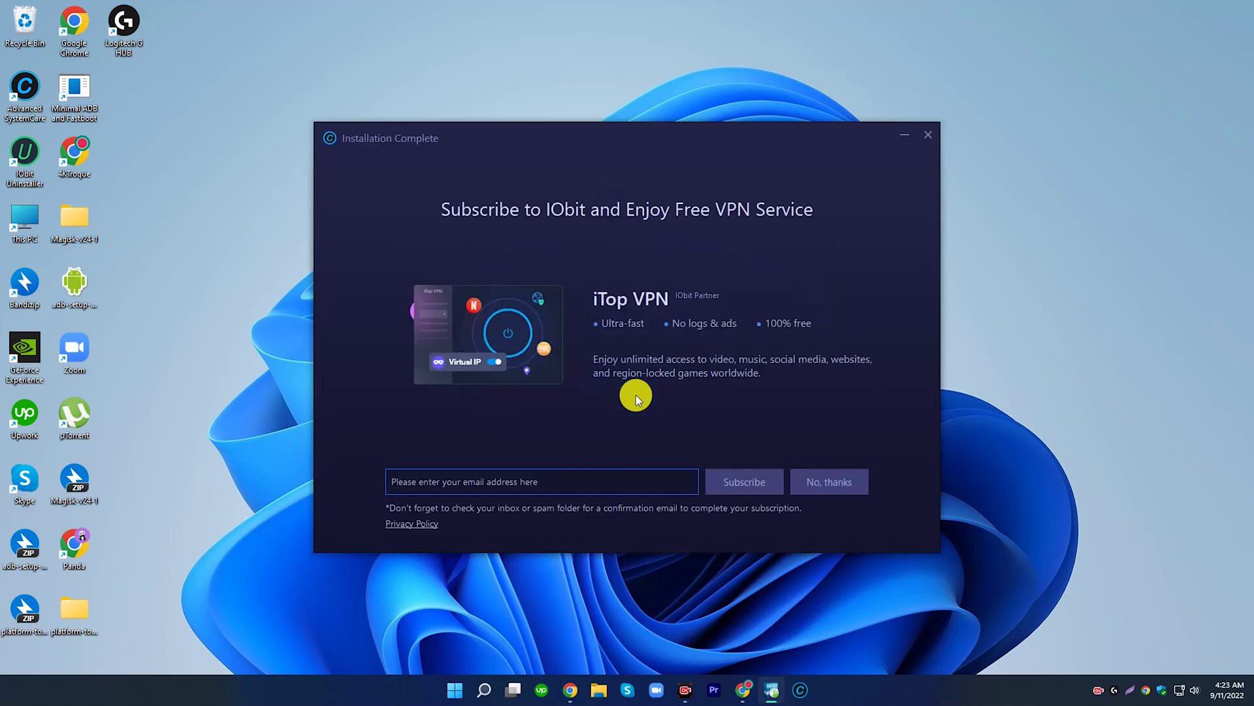
left_click(830, 487)
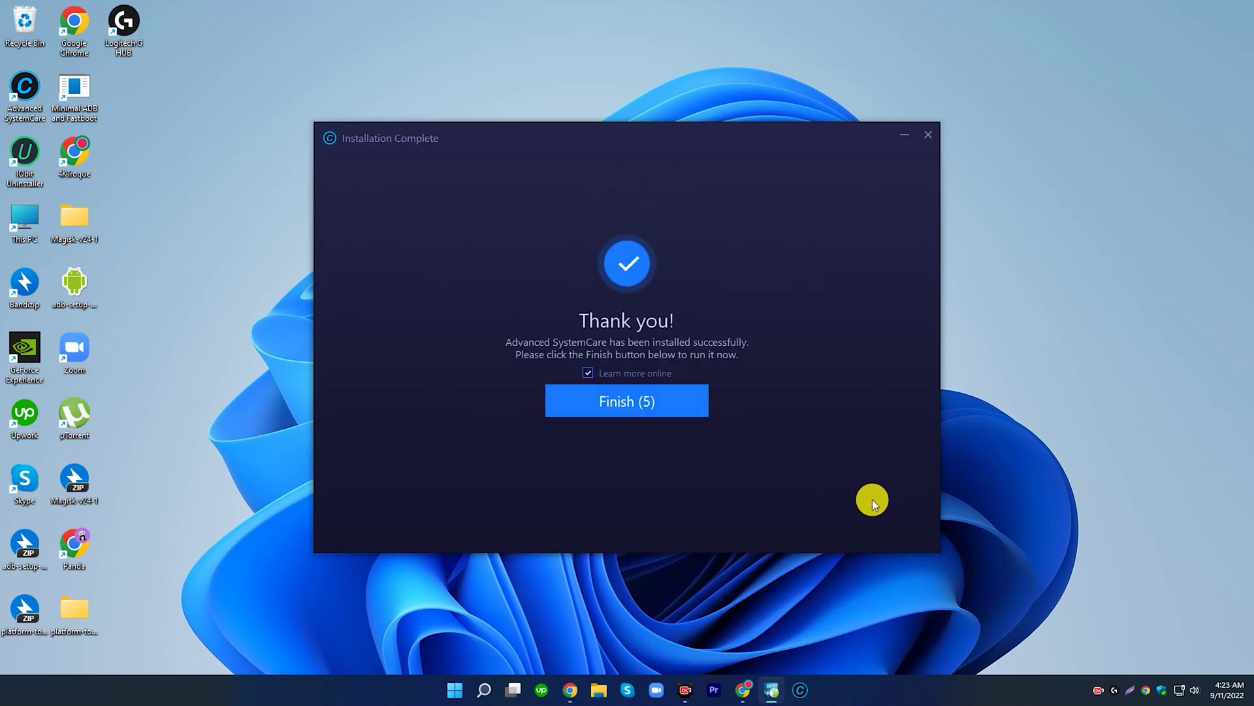
left_click(587, 373)
left_click(610, 400)
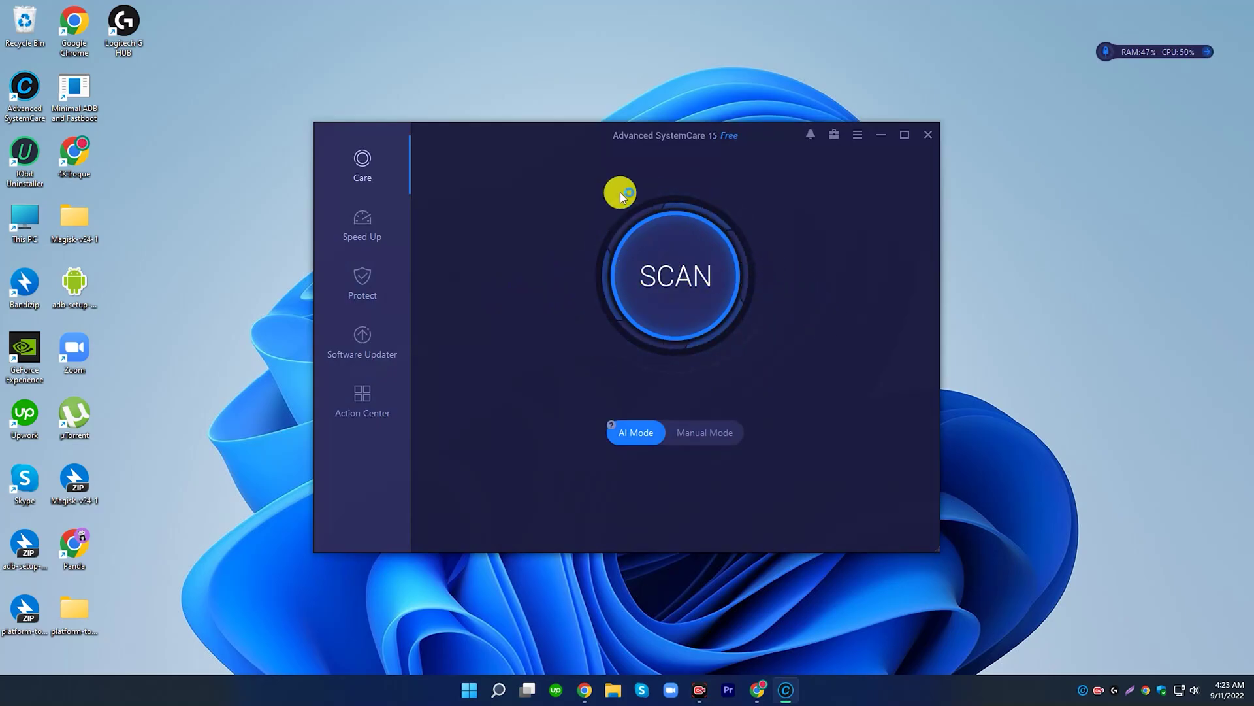
Look over Speed Up and Protect, then try Manual Mode with all items before returning to AI Mode
left_click(365, 230)
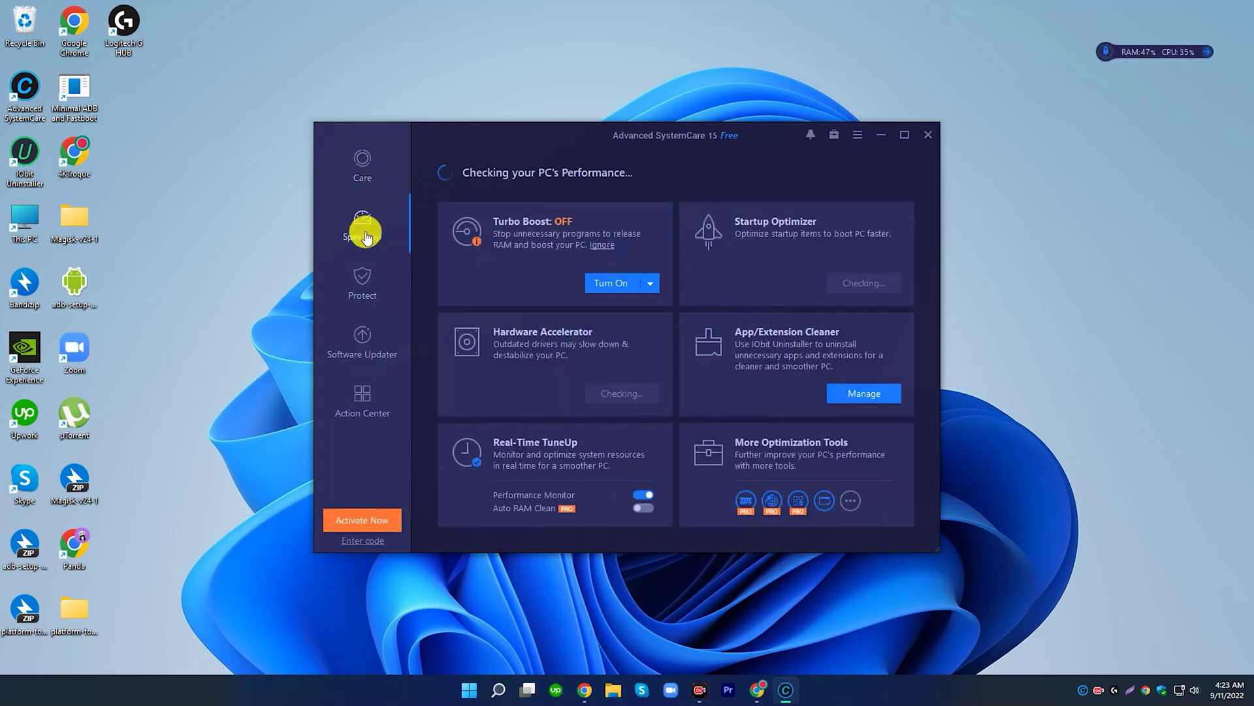
left_click(364, 288)
left_click(363, 180)
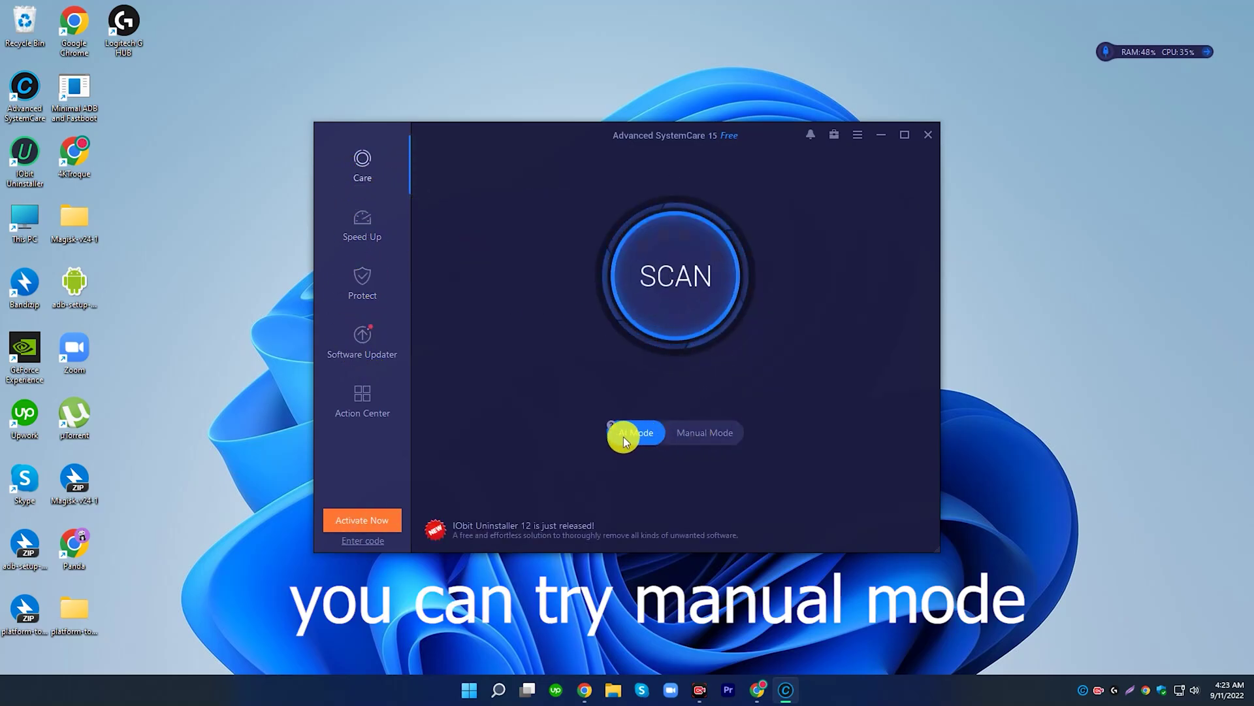
left_click(704, 438)
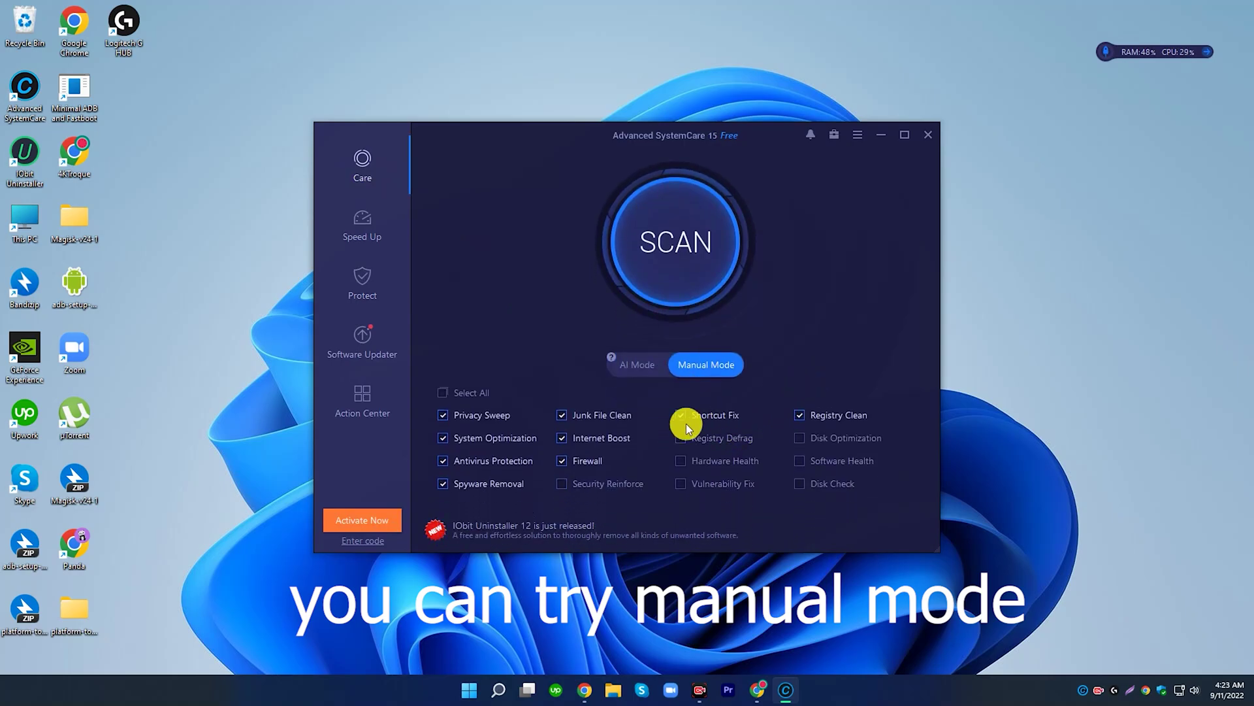
left_click(477, 394)
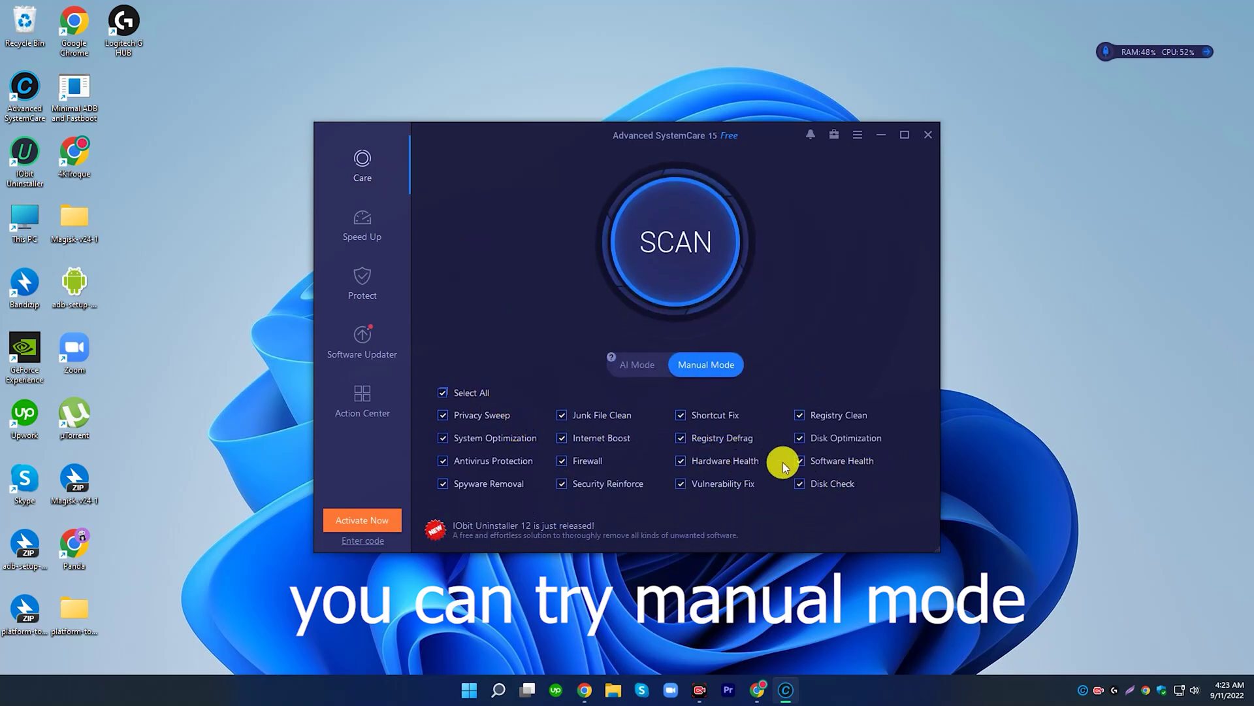
left_click(636, 370)
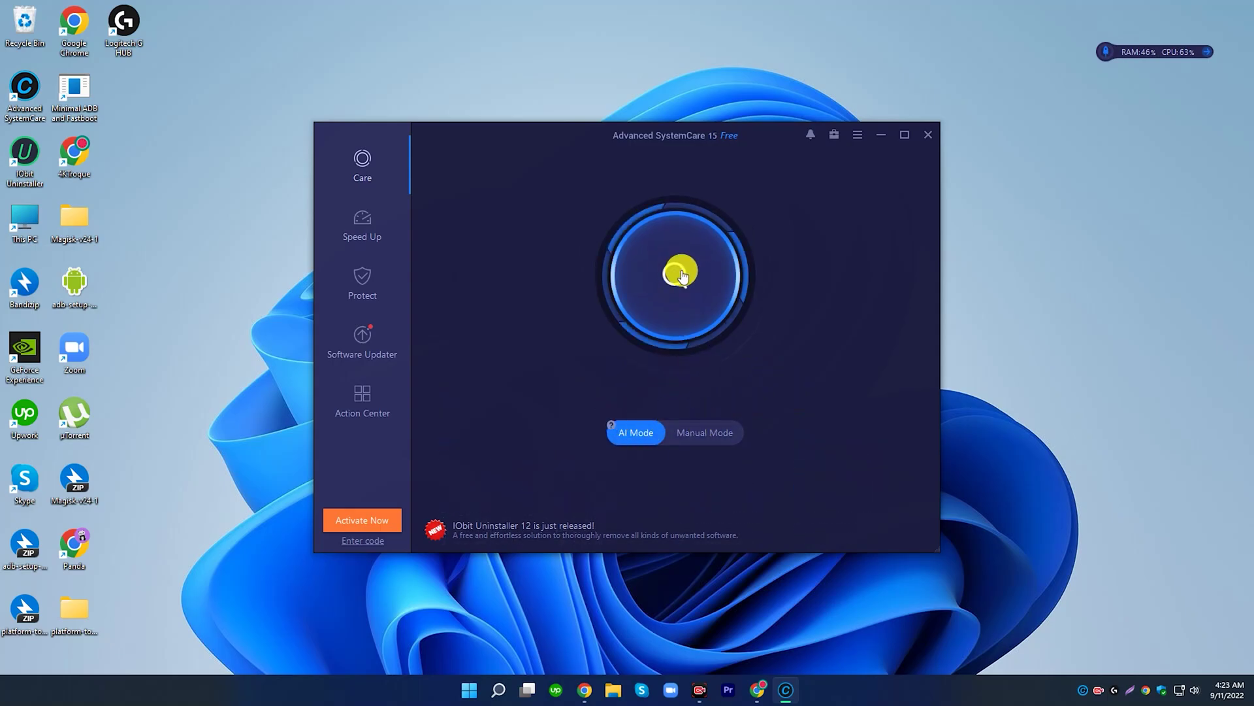
Run the AI Mode scan and close the installation summary popup
left_click(680, 270)
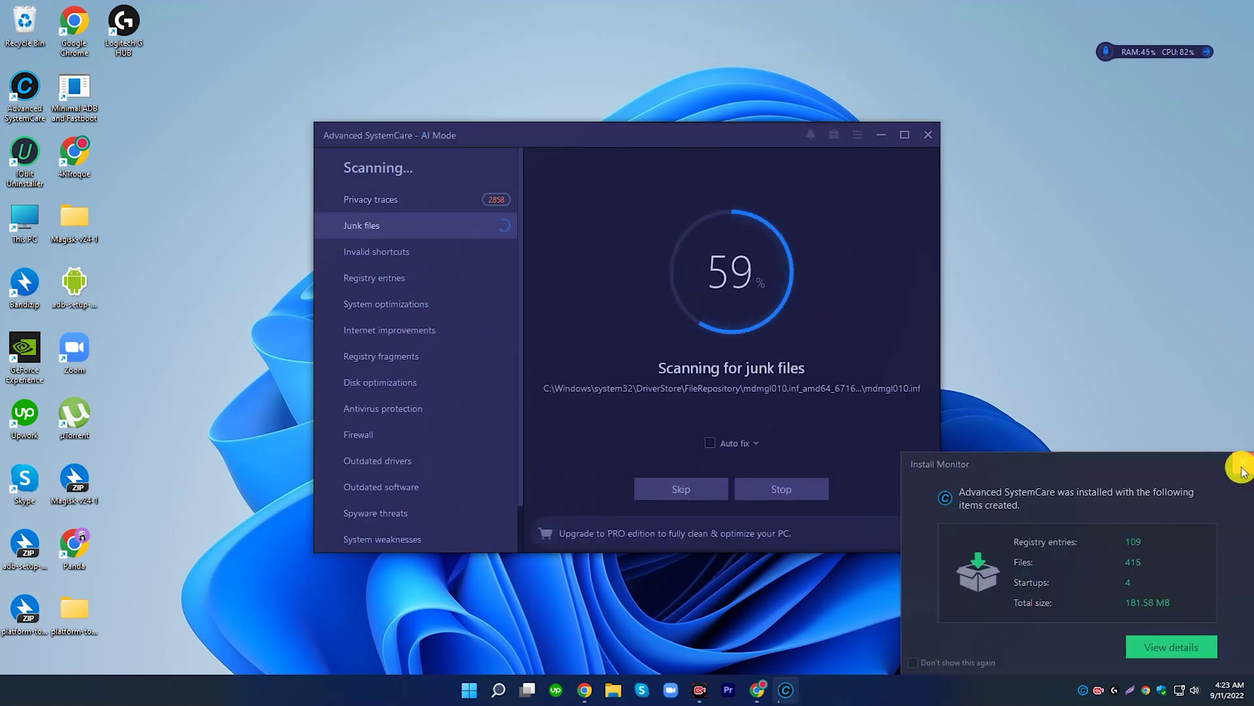
left_click(1243, 463)
scroll(398, 457, "up", 2)
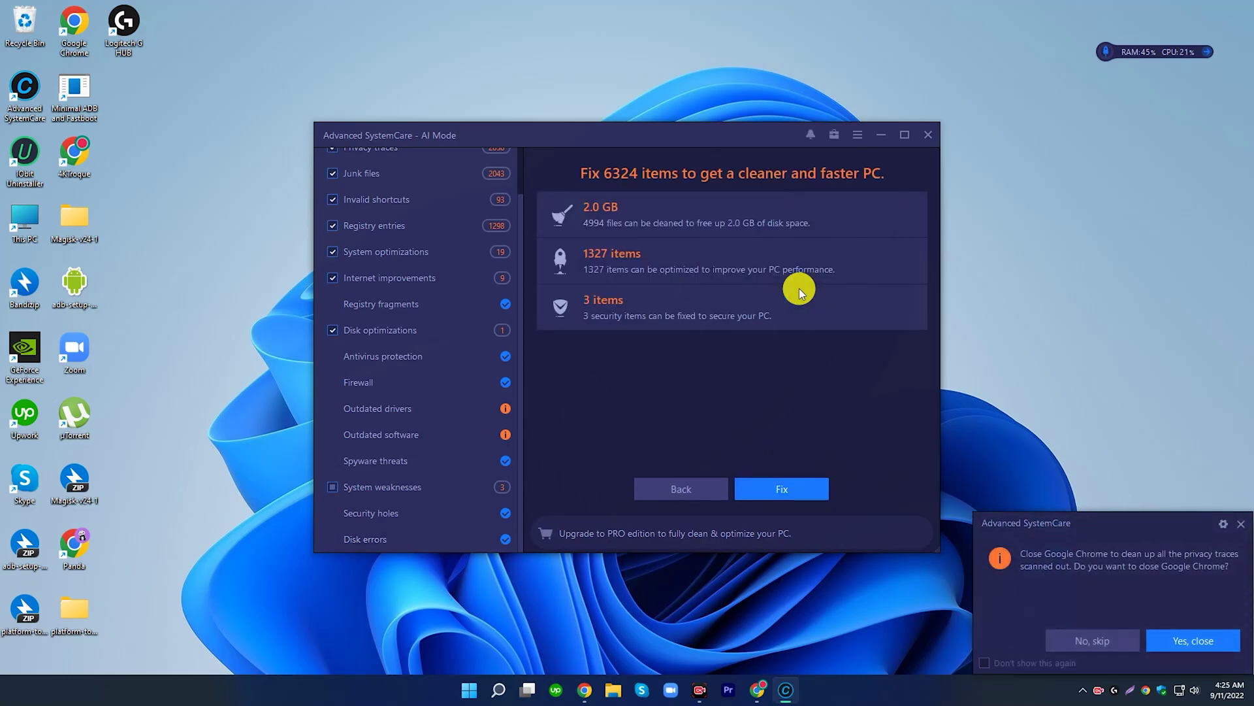
Dismiss the 'Close Google Chrome' prompt and fix all 6324 found items
left_click(1241, 527)
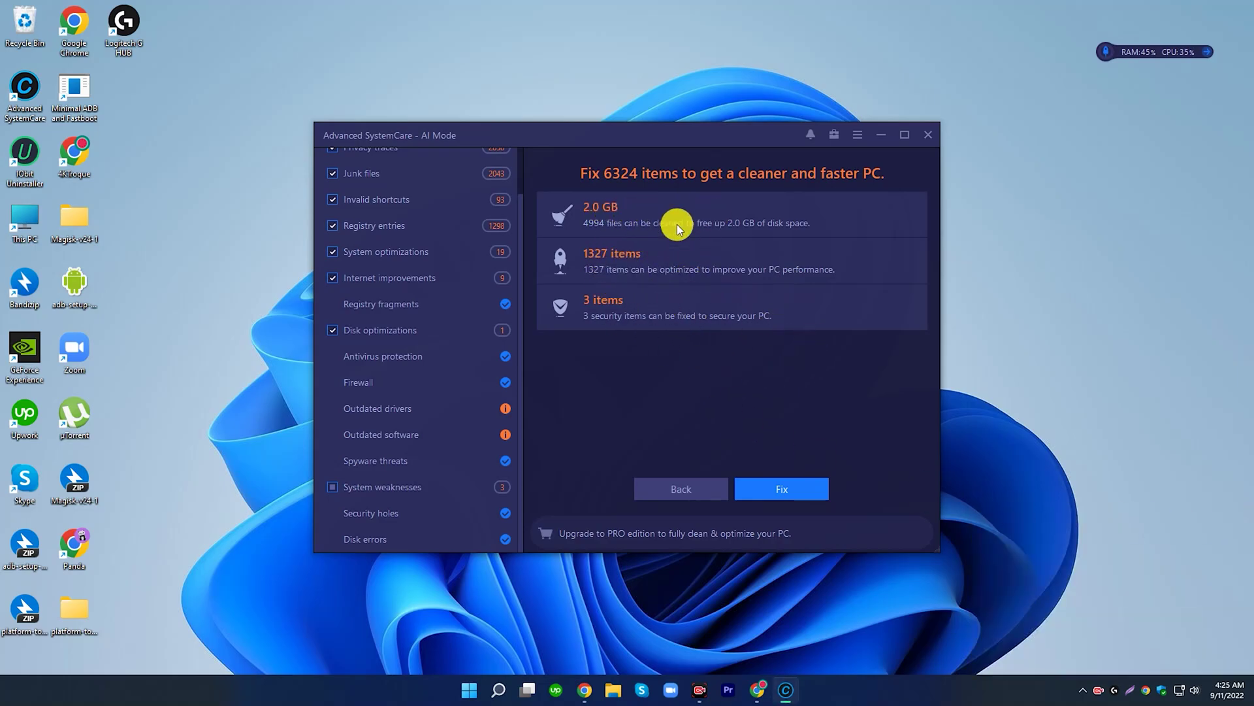
left_click(785, 492)
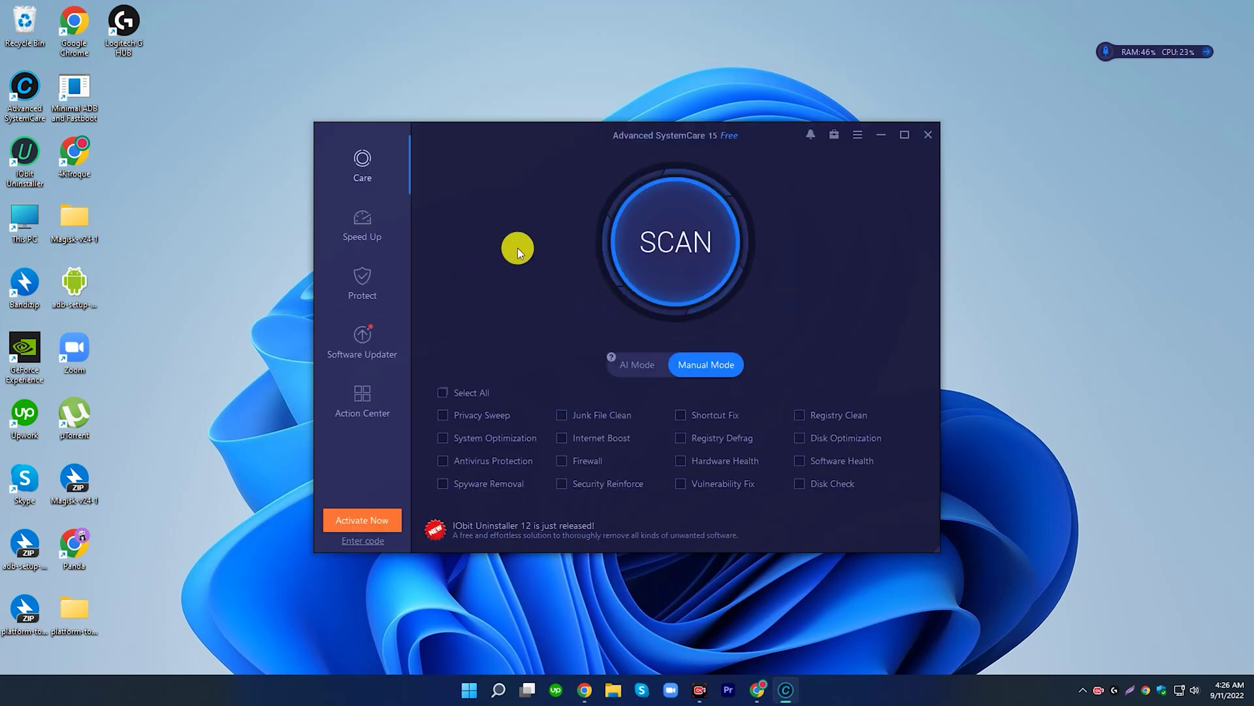
In Speed Up, cancel the Driver Booster offer and view the 11 outdated drivers to update manually
left_click(366, 230)
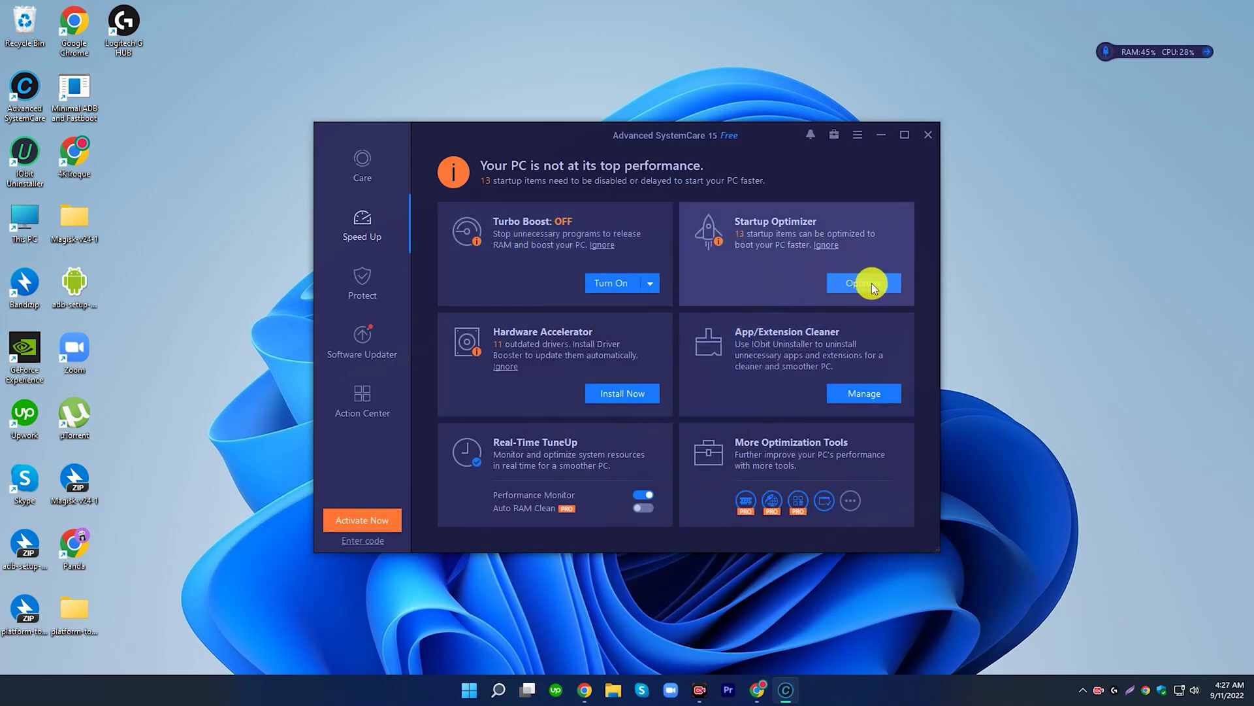
left_click(620, 394)
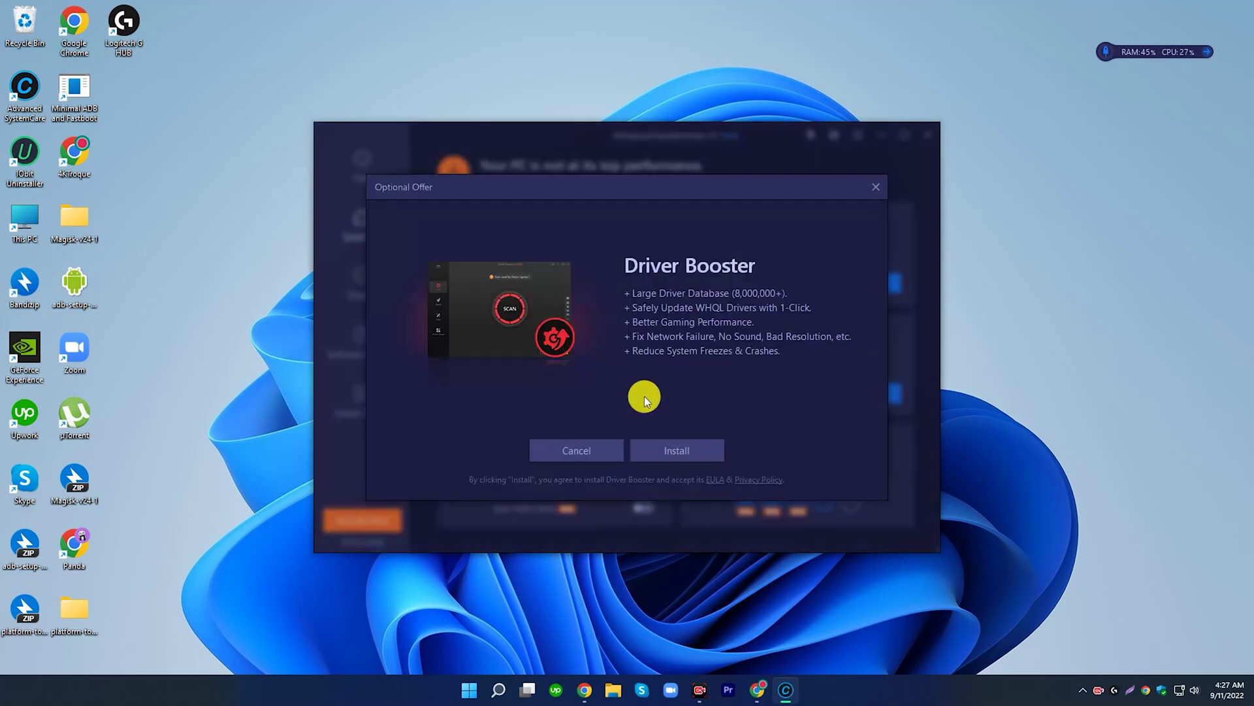
left_click(597, 447)
left_click(523, 393)
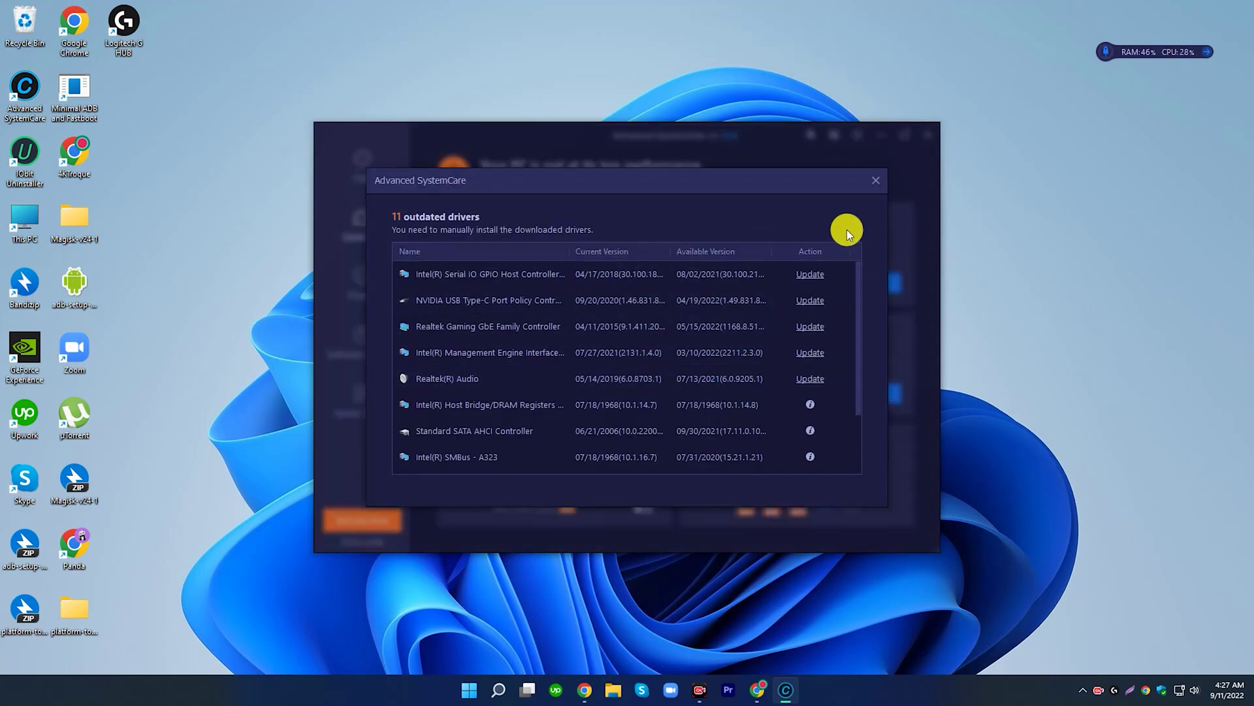
scroll(580, 342, "down", 2)
scroll(582, 345, "up", 2)
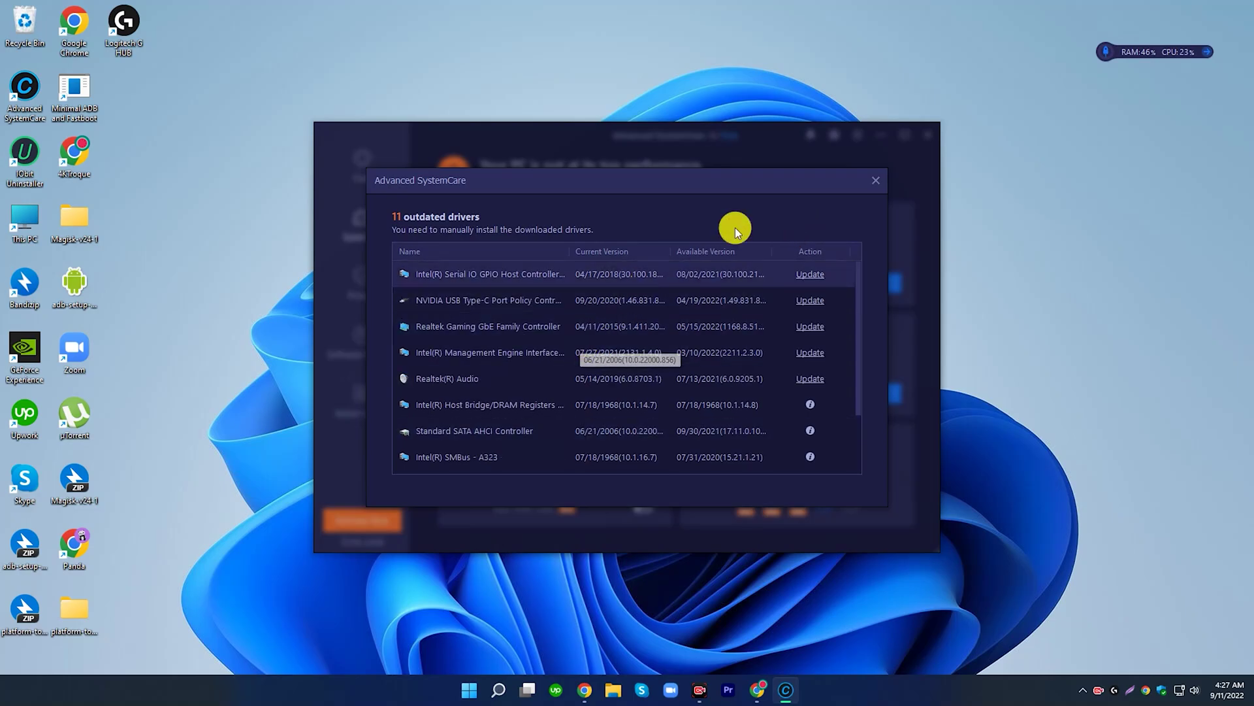
left_click(876, 181)
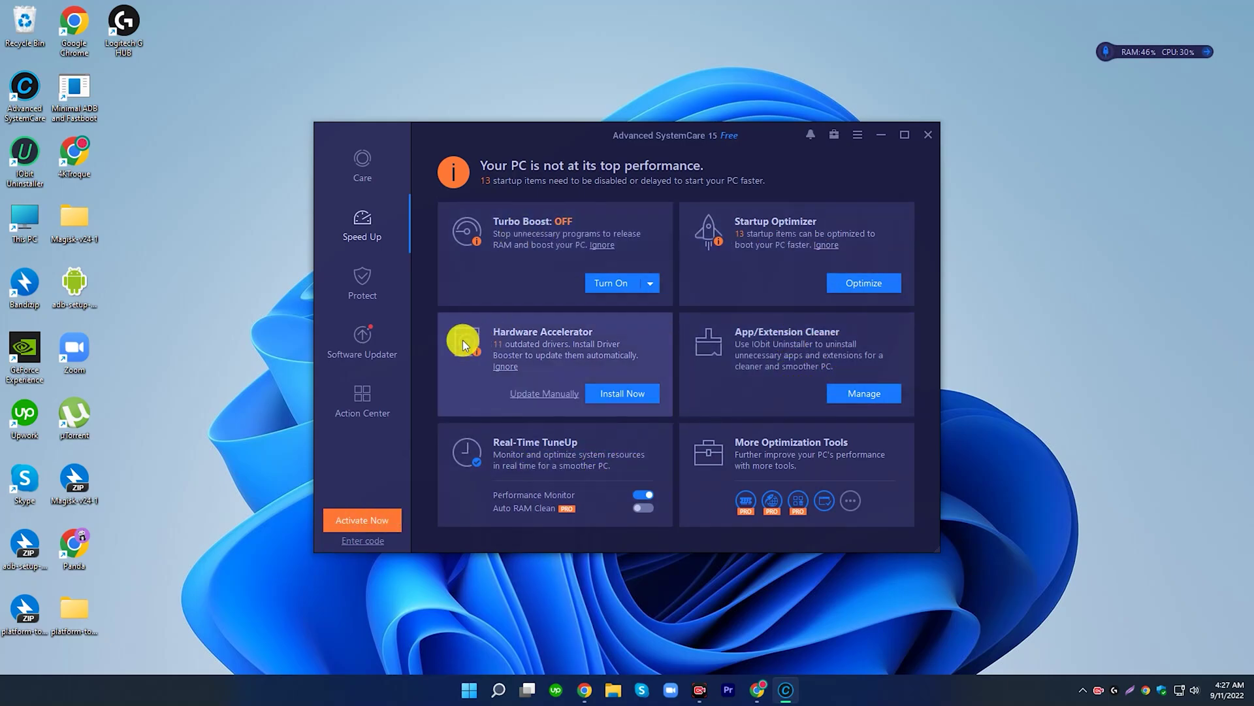
Turn on Access Protection and Email Protection, declining the browser extension
left_click(378, 296)
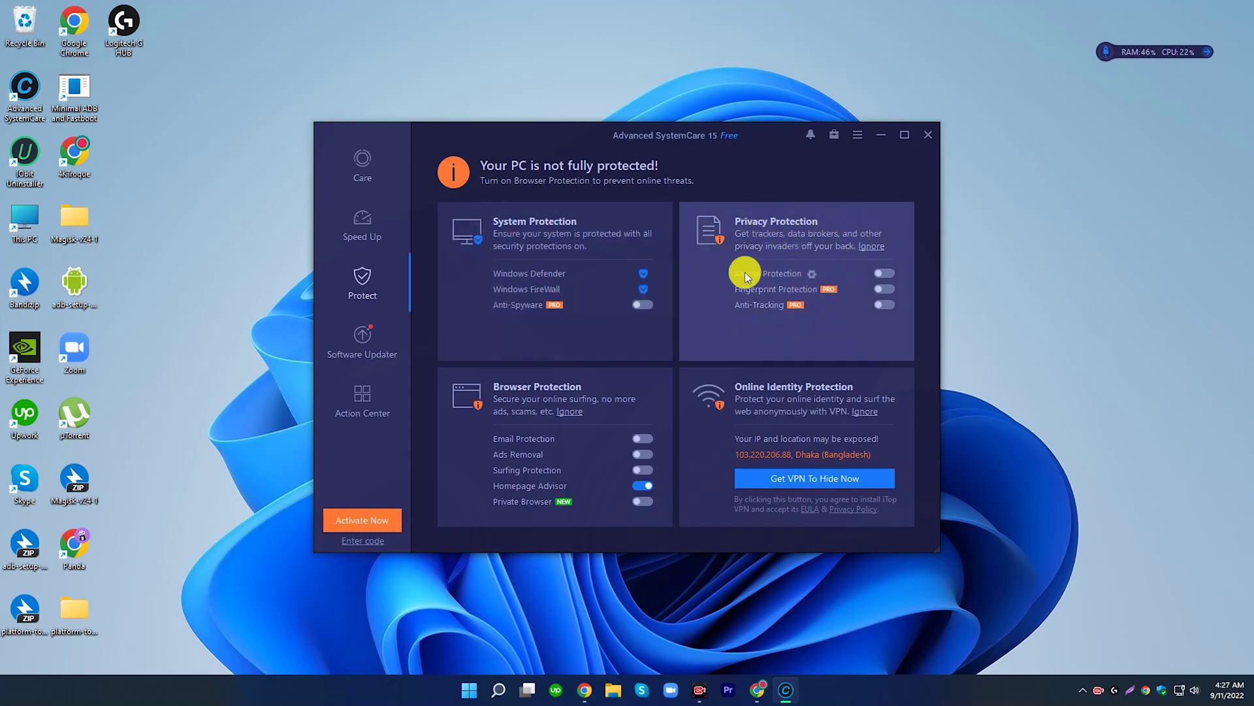
left_click(887, 274)
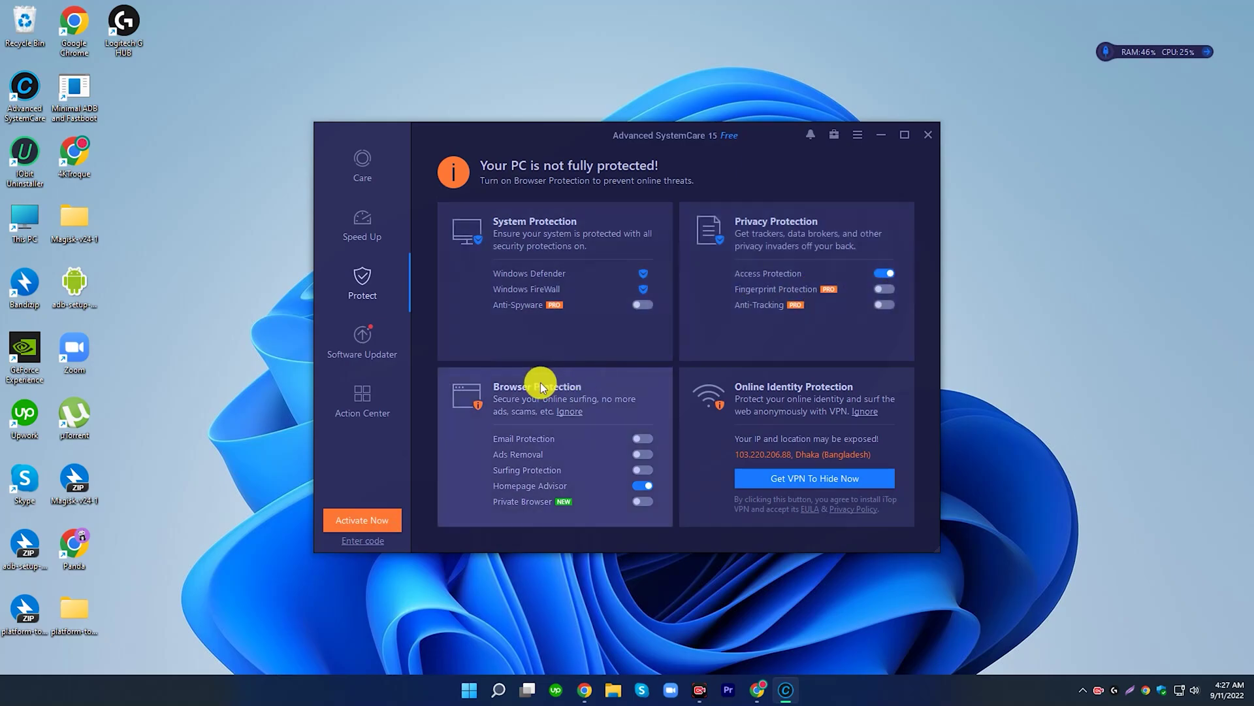
left_click(645, 441)
left_click(641, 441)
left_click(621, 392)
Leave Ads Removal and Private Browser off by canceling the extension and iTop Private Browser offers
left_click(644, 454)
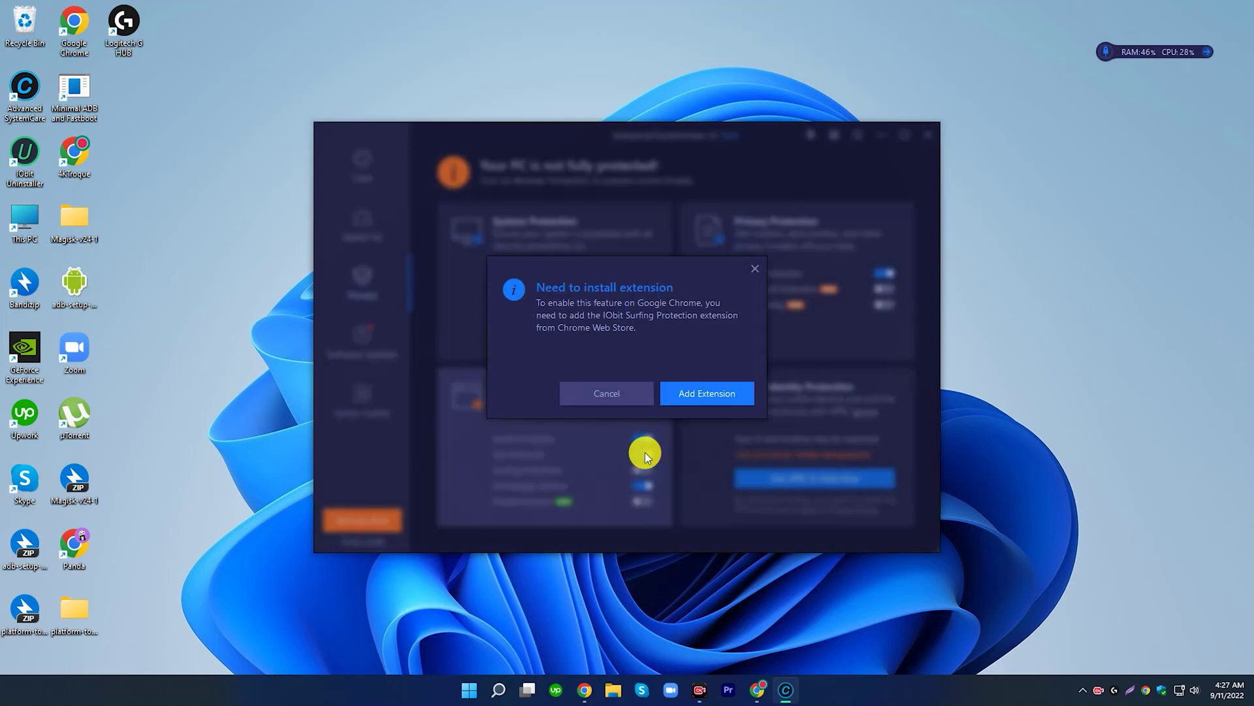
left_click(622, 393)
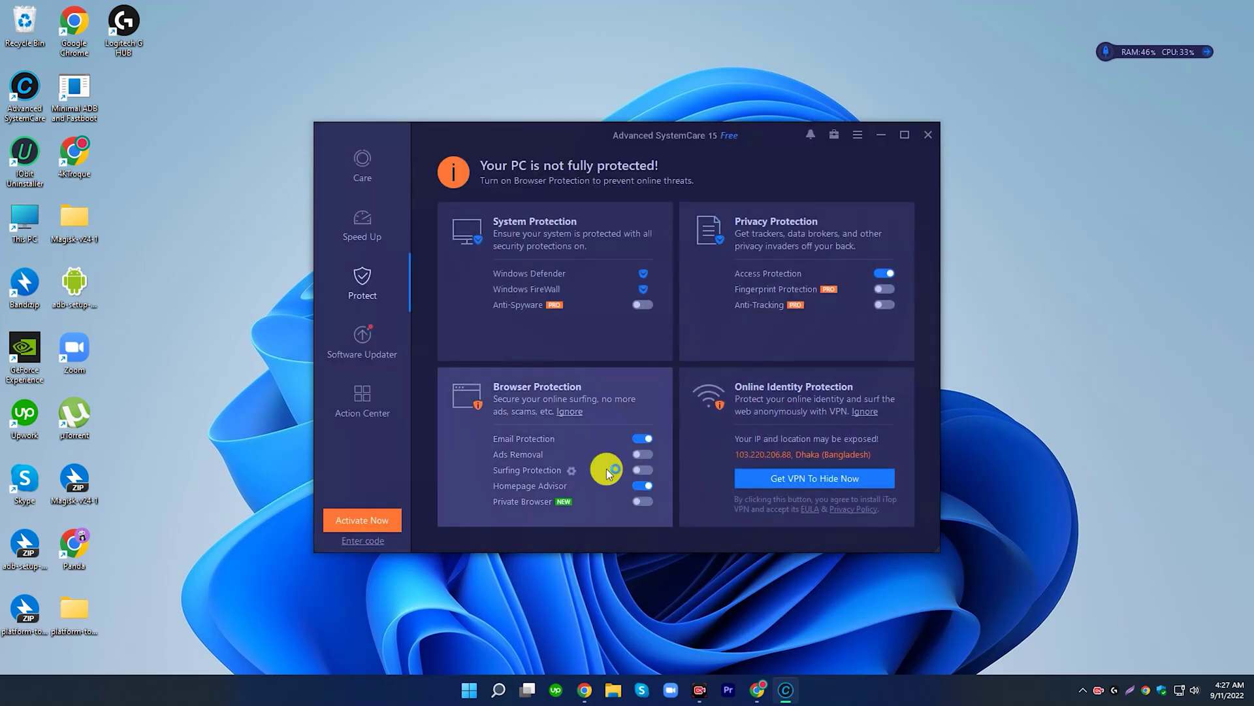
left_click(642, 501)
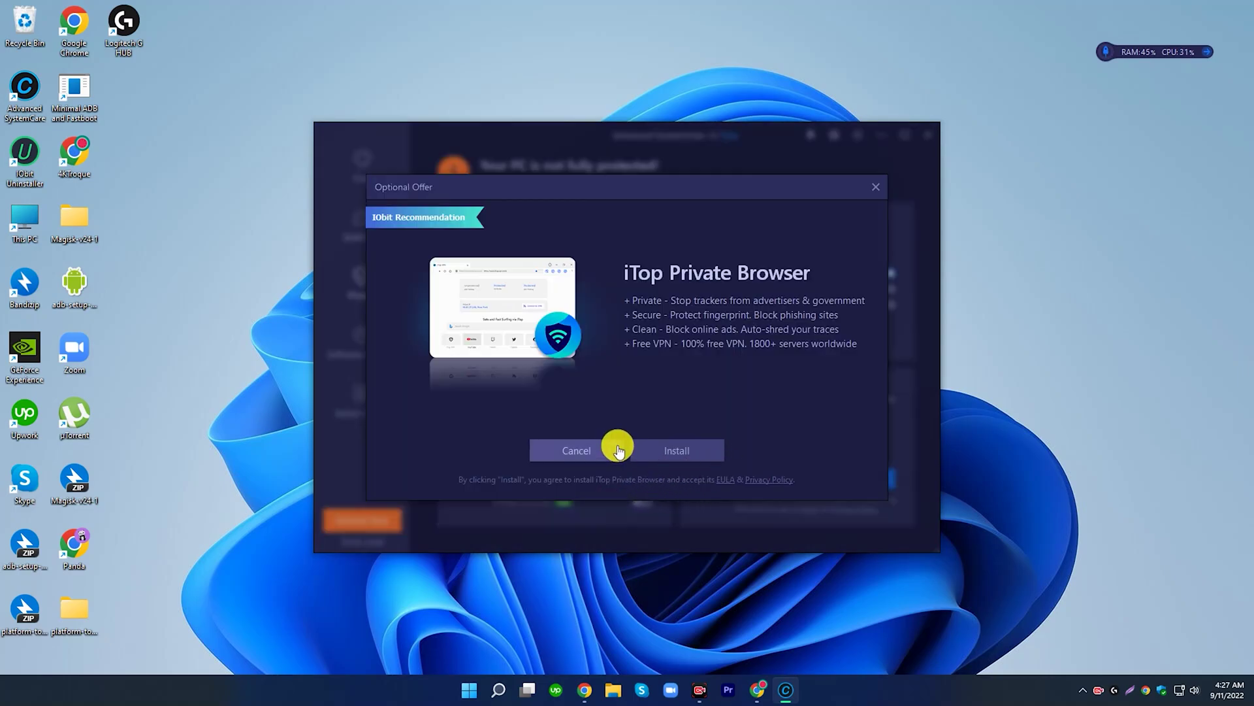
left_click(580, 451)
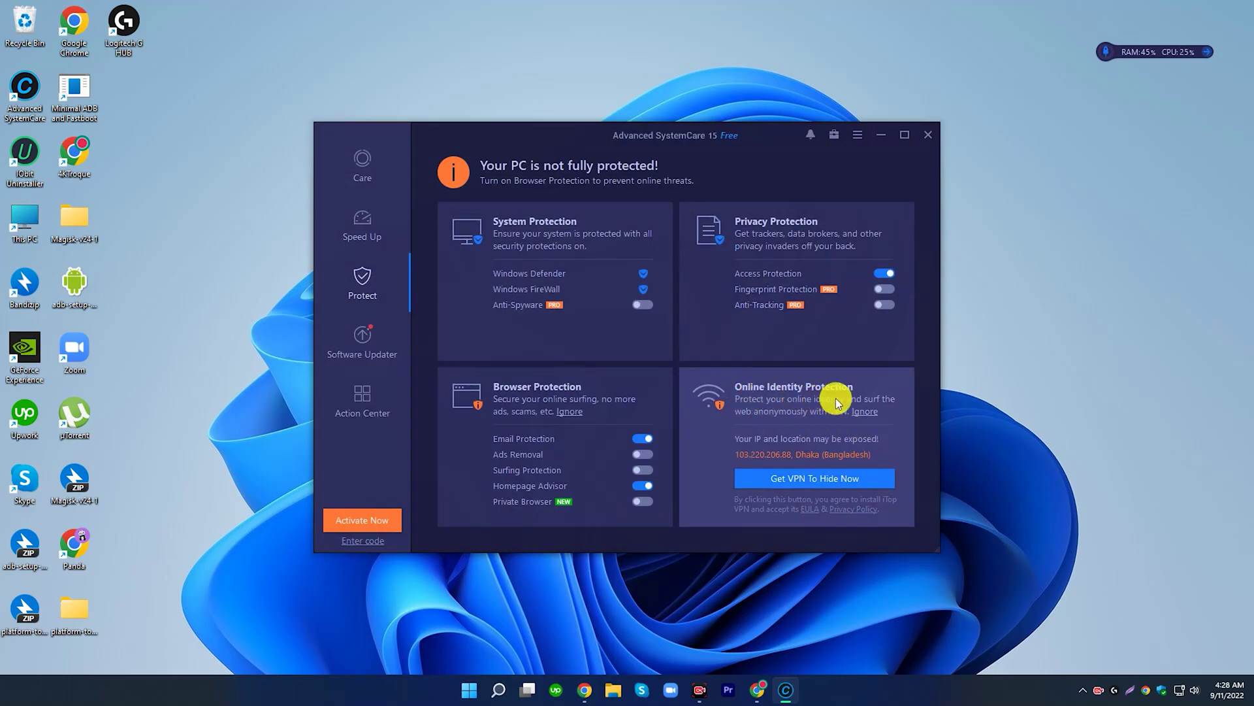
Check the 2 outdated programs in Software Updater and browse the Action Center's Recommended Software list
left_click(358, 338)
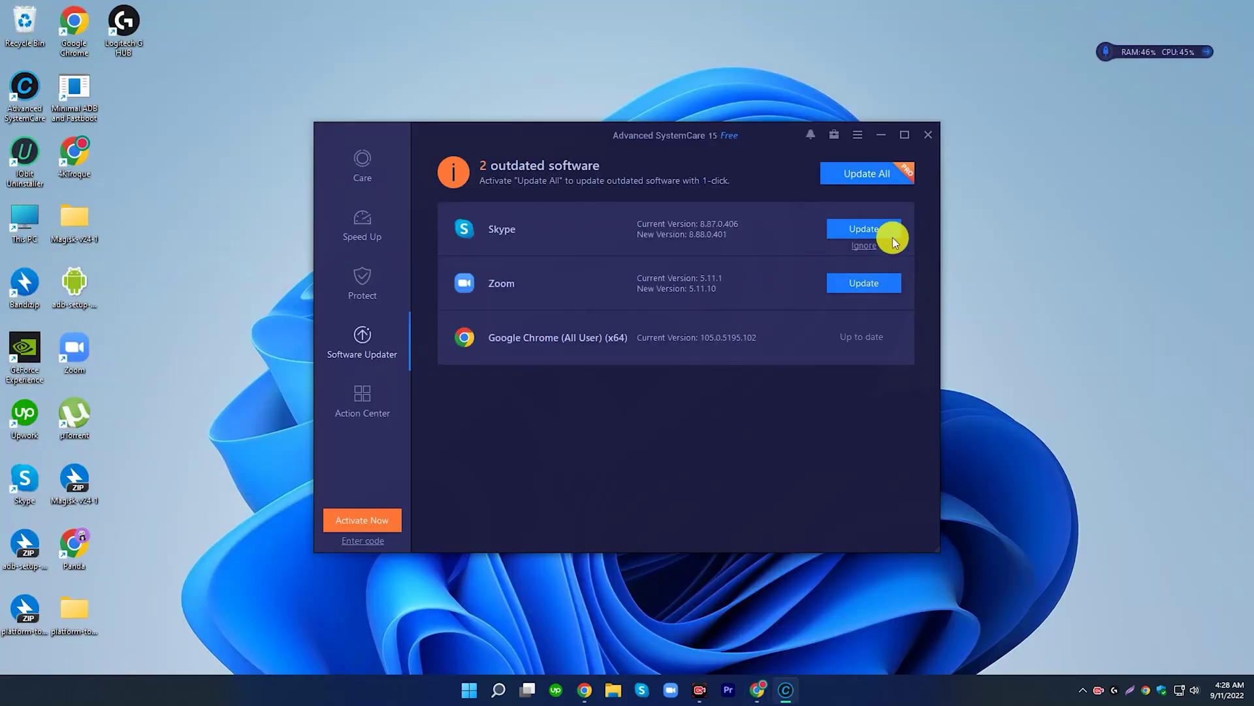
left_click(372, 398)
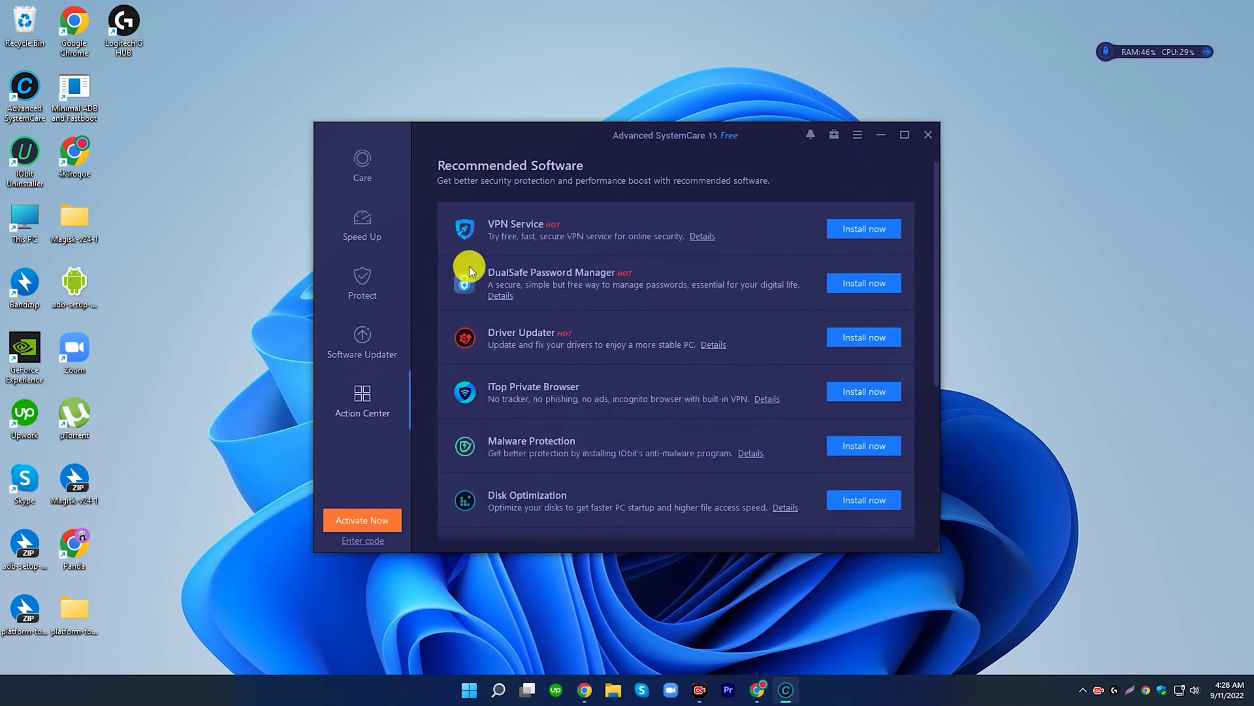
scroll(647, 288, "down", 2)
scroll(658, 409, "down", 3)
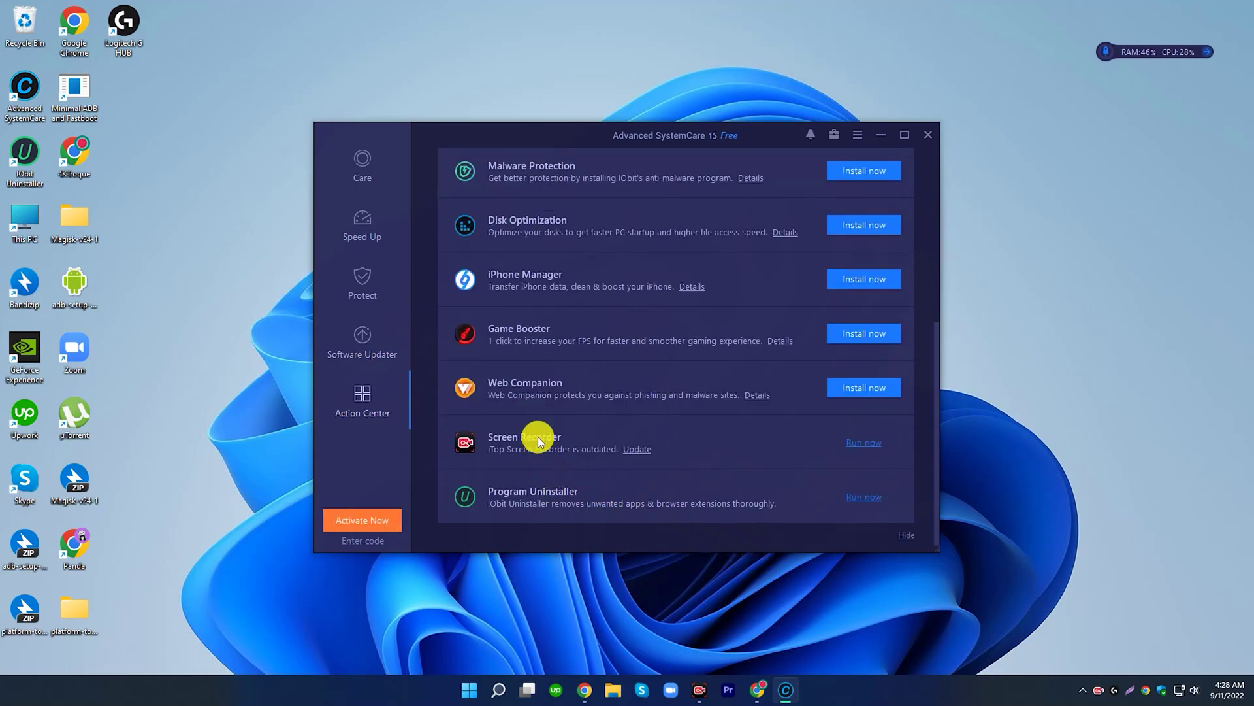
scroll(652, 456, "up", 5)
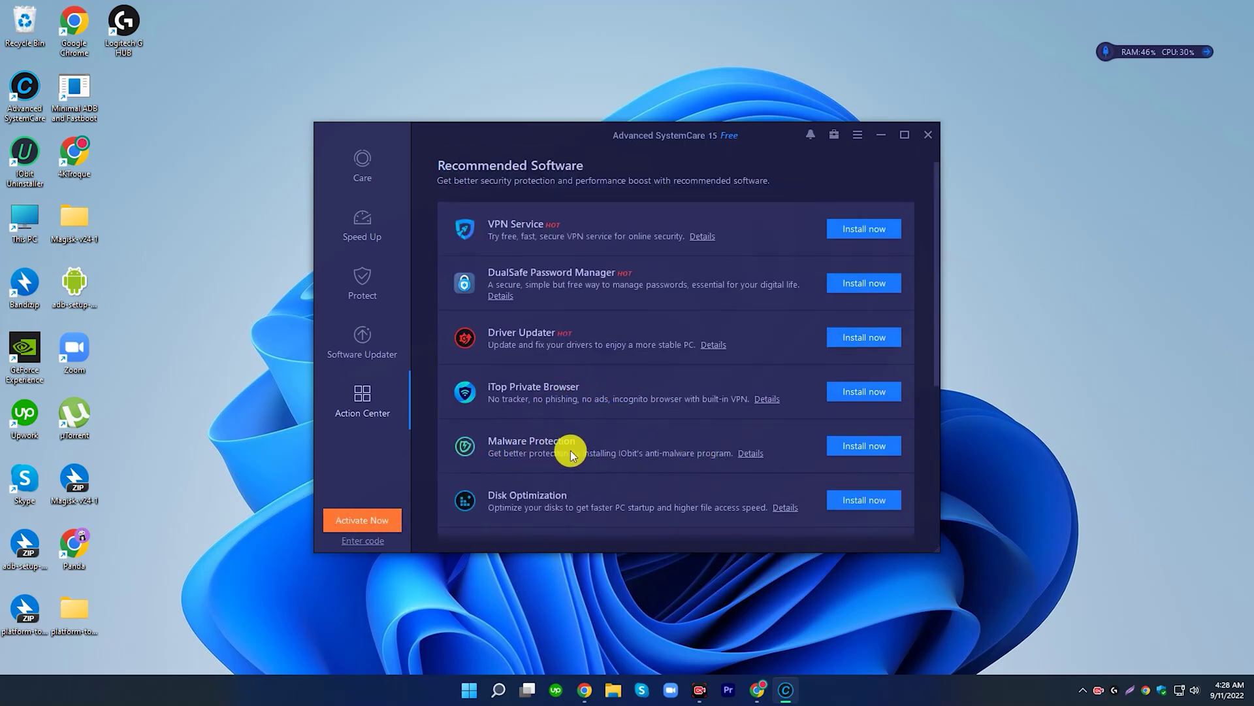
left_click(362, 219)
View the Startup Optimizer's 13 optimizable startup items from Speed Up, then go back
left_click(362, 161)
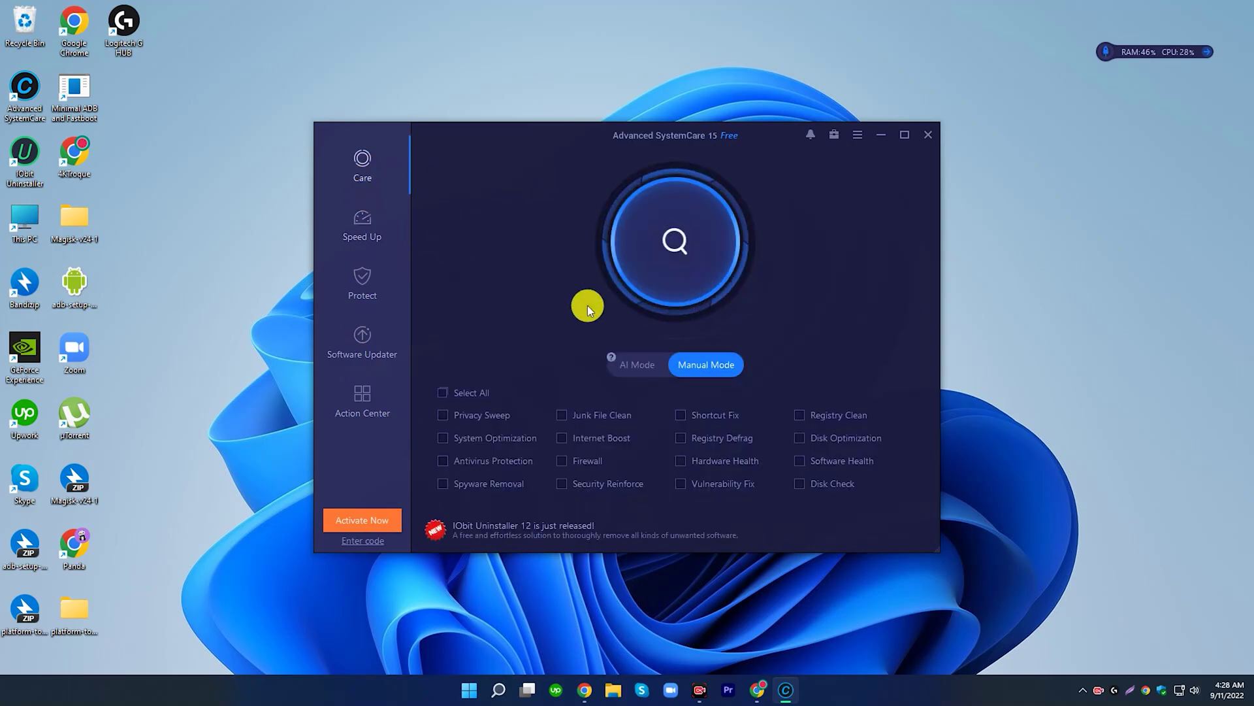
left_click(357, 229)
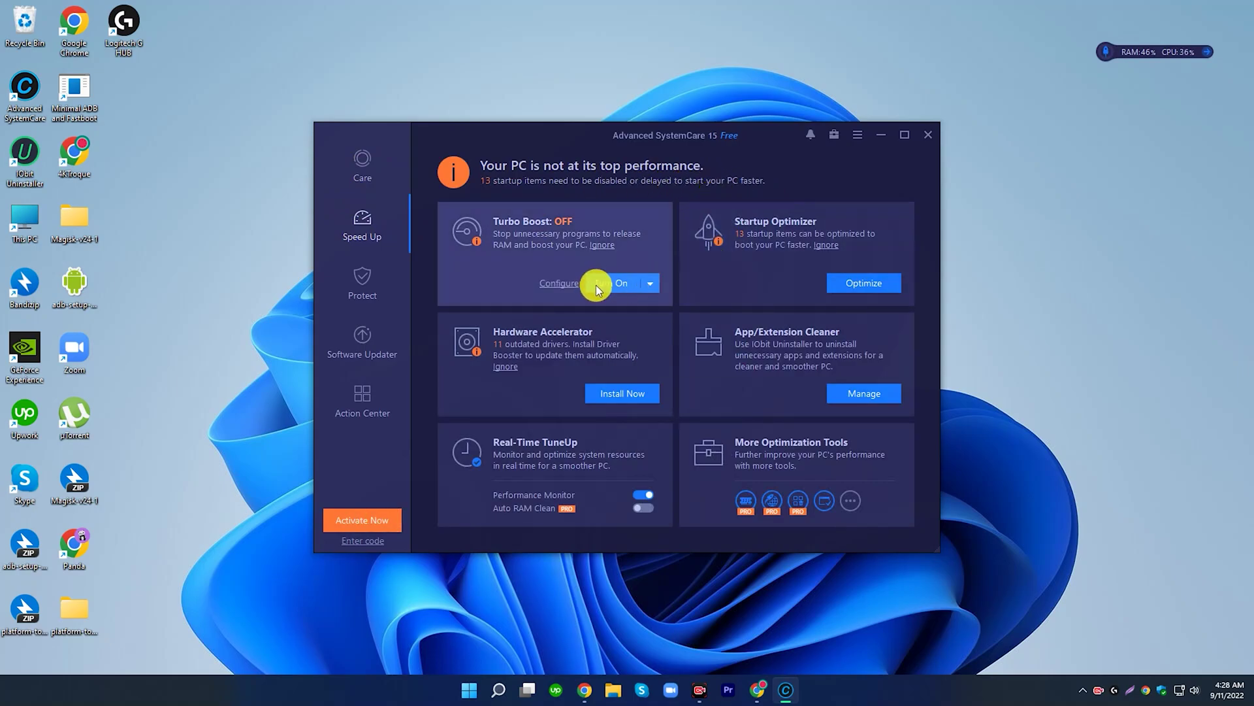
left_click(872, 284)
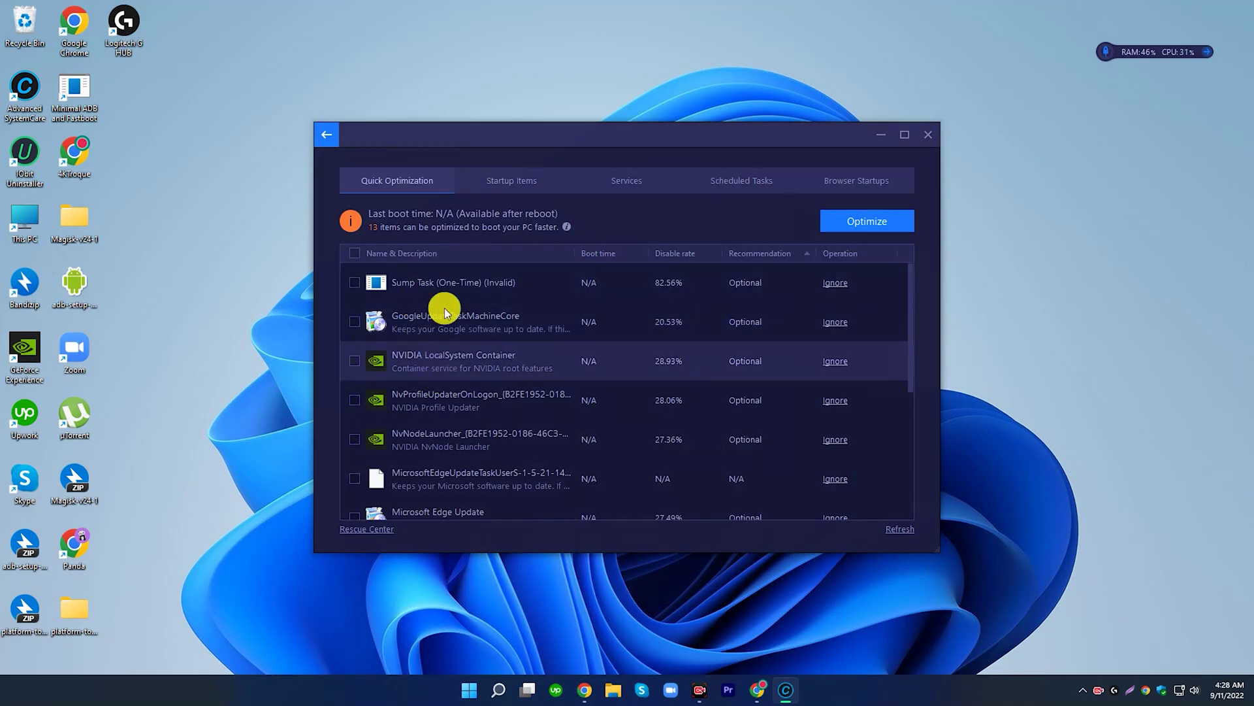
left_click(928, 135)
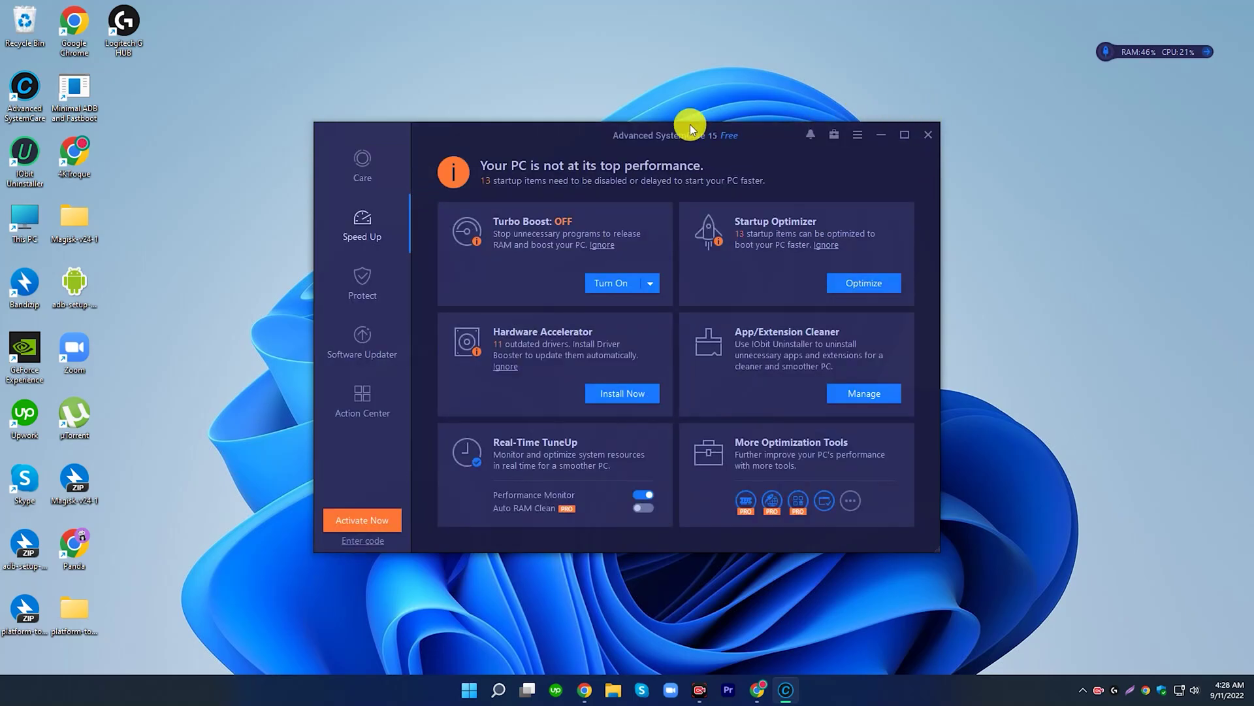
Close the Advanced SystemCare window and dismiss the 'still caring for your PC' notification
left_click(927, 138)
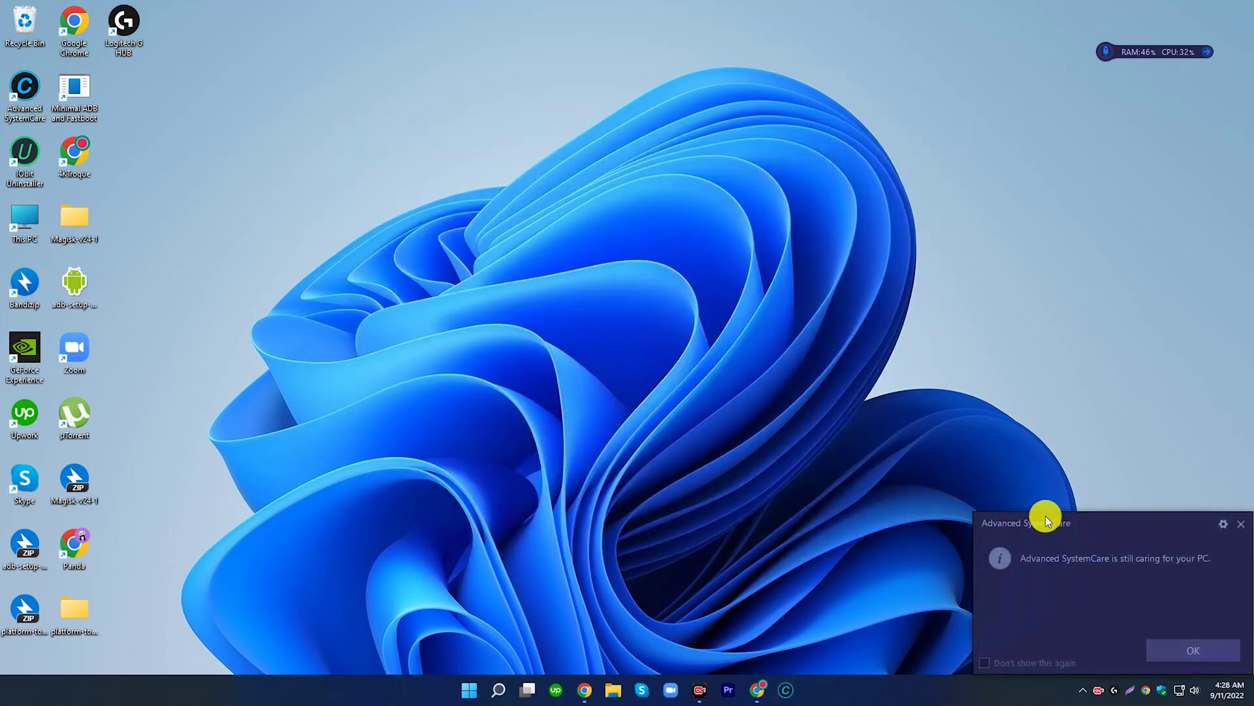
left_click(1240, 524)
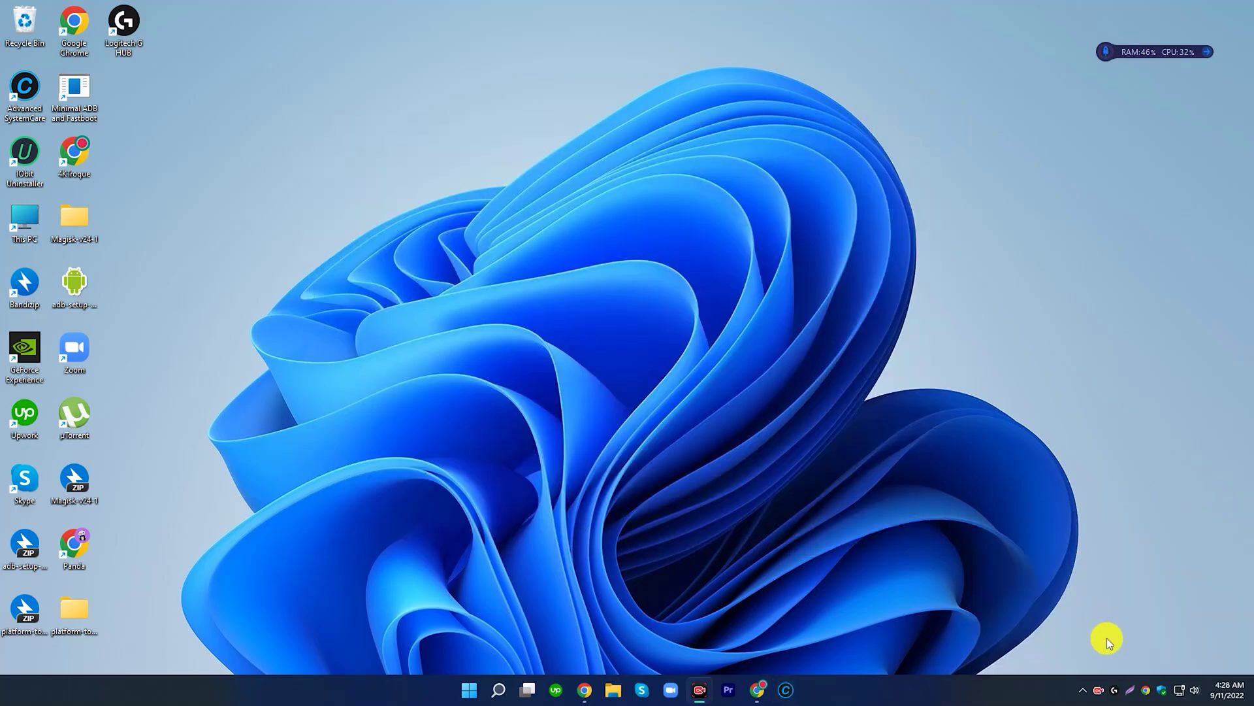